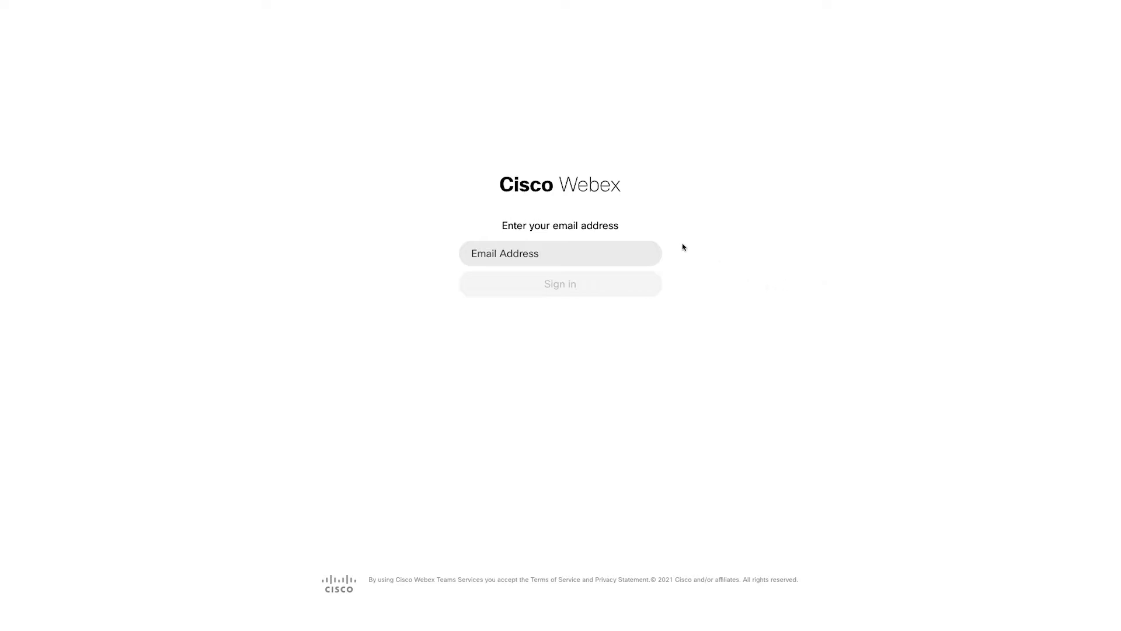
Step: Sign in to Partner Hub with the admin email address and open the Troubleshooting page
left_click(596, 253)
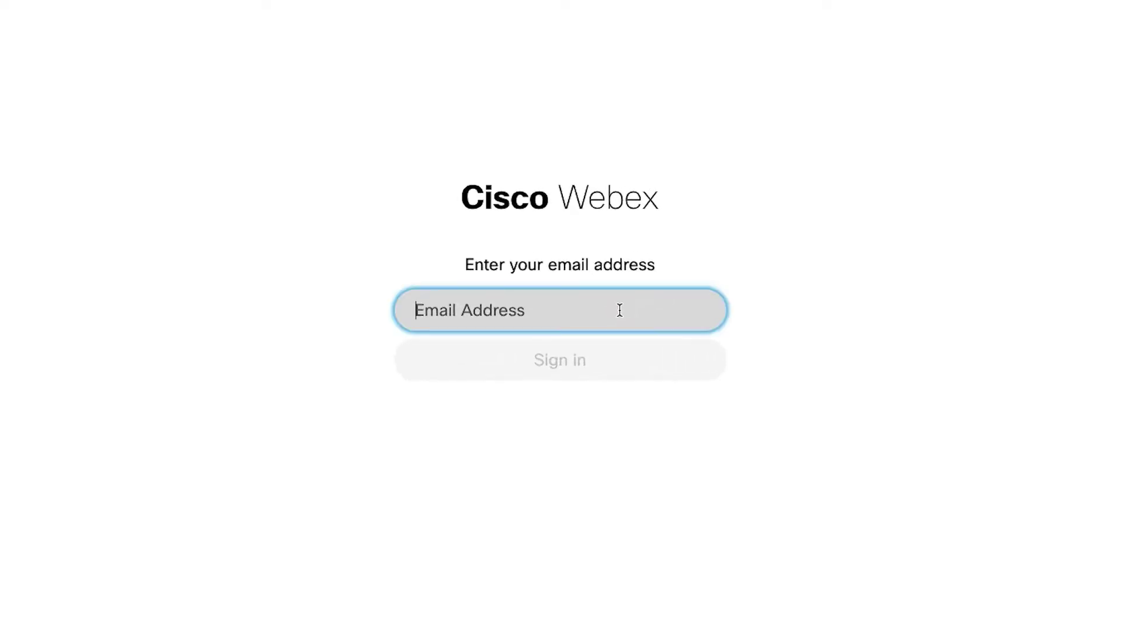
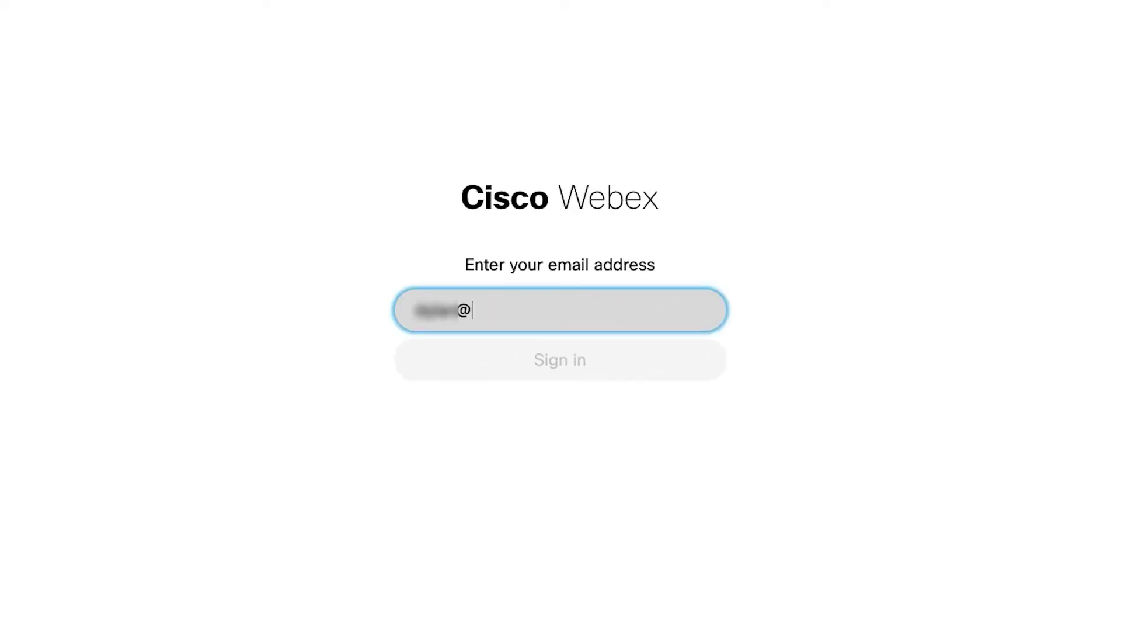
key("Return")
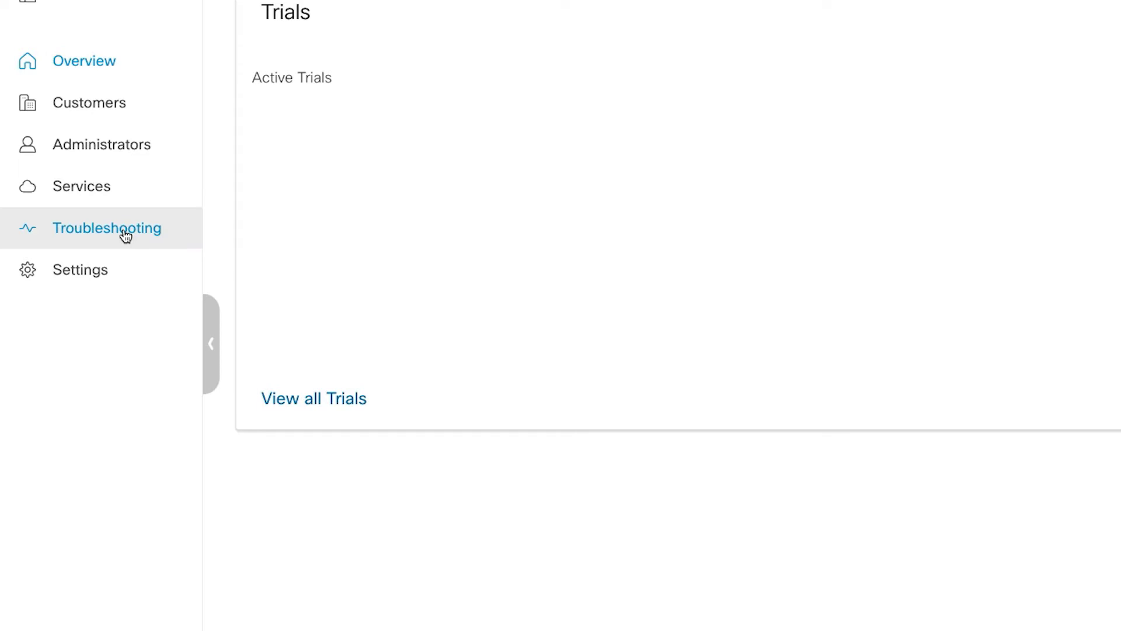
left_click(125, 234)
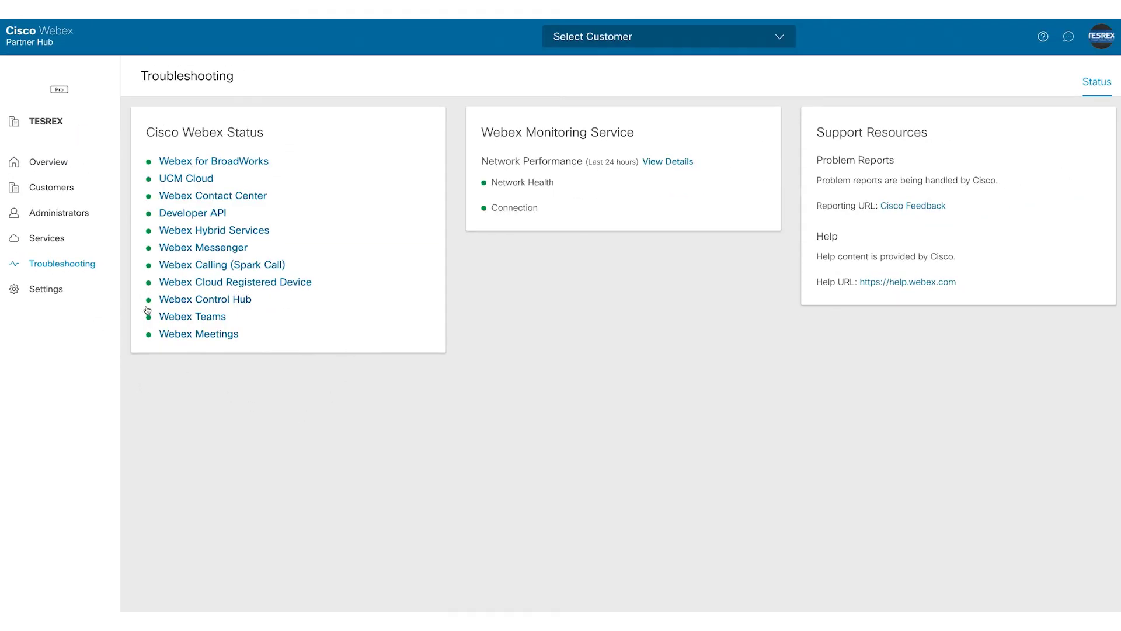
Step: Open the Webex Control Hub service status and scroll through every service card down to UCM Cloud
left_click(241, 300)
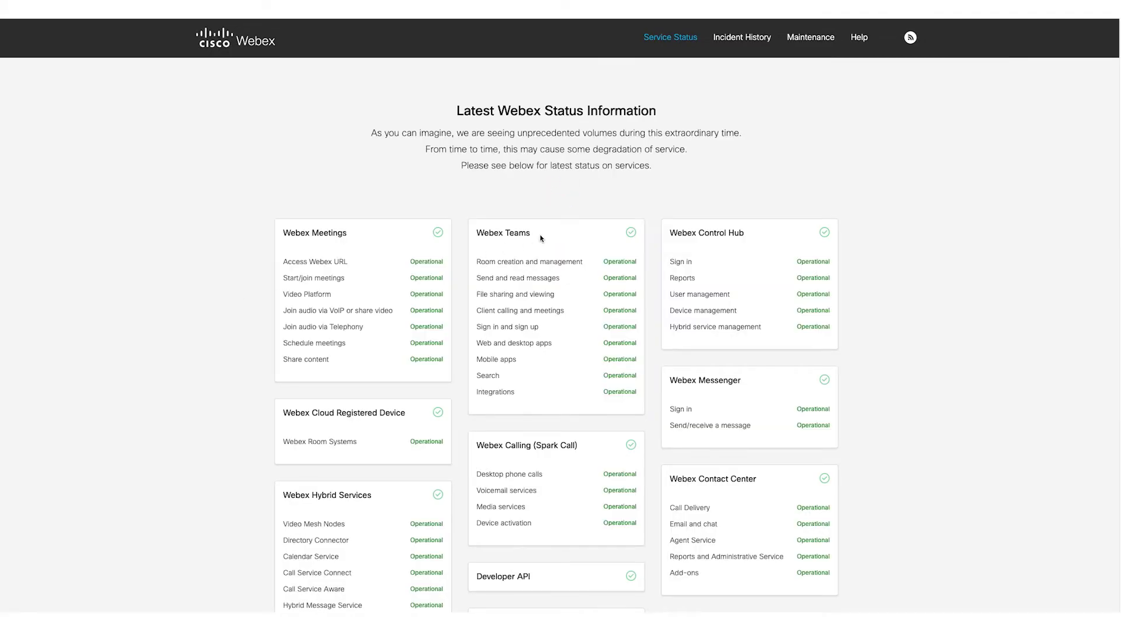
scroll(540, 238, "down", 1)
scroll(540, 238, "down", 3)
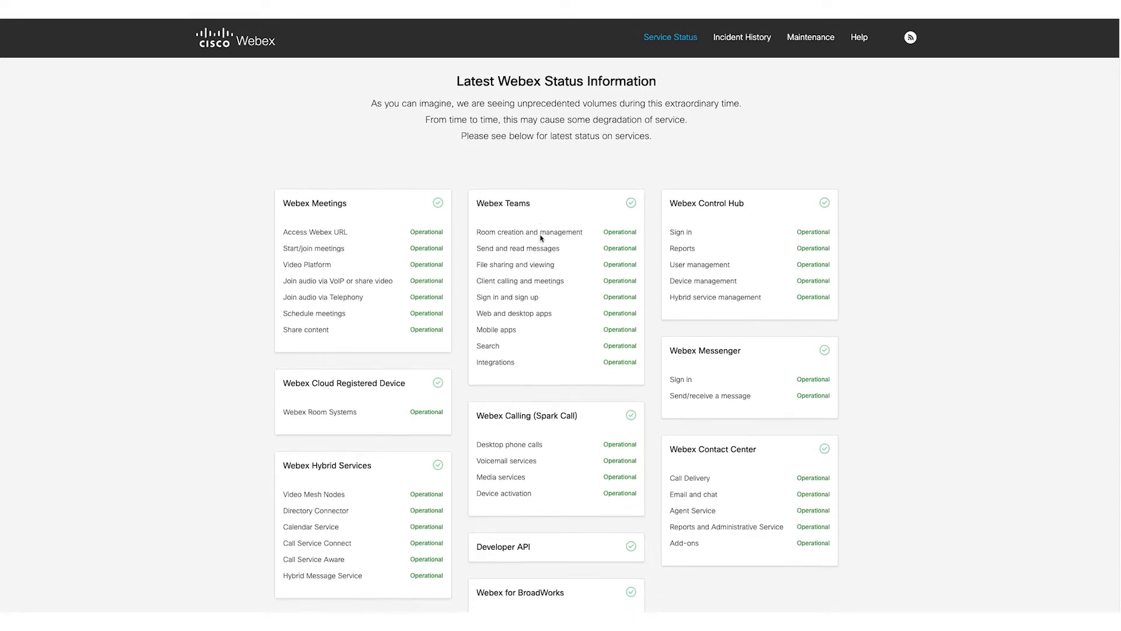
scroll(540, 234, "down", 2)
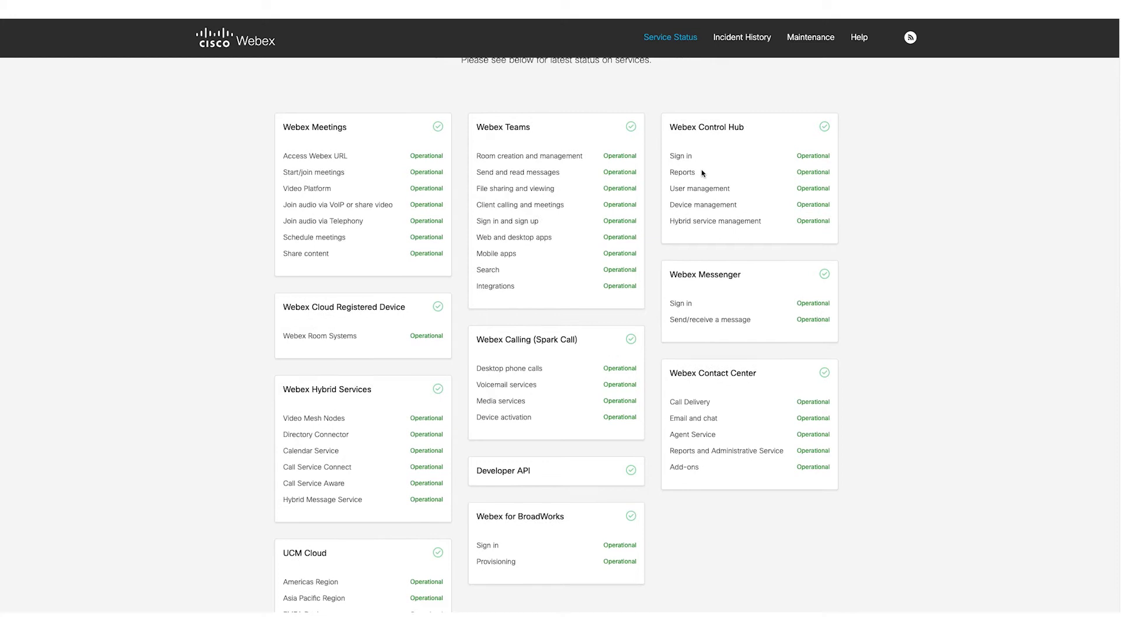
scroll(574, 326, "down", 3)
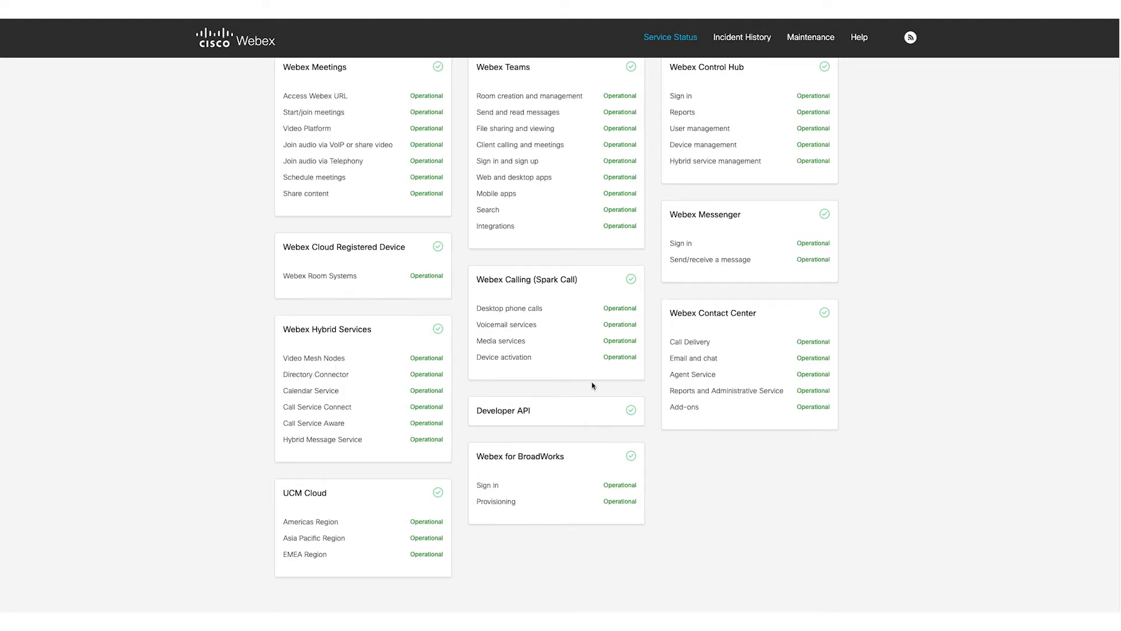
scroll(591, 381, "up", 1)
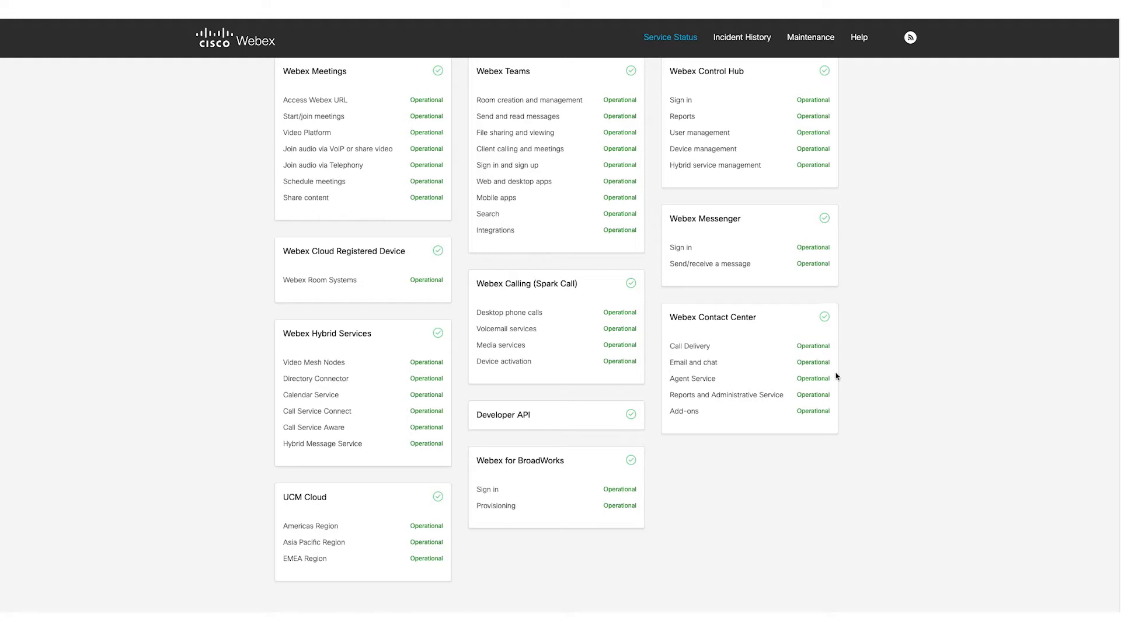
Step: View the Webex incident history, which shows no incidents over the past 90 days
left_click(756, 41)
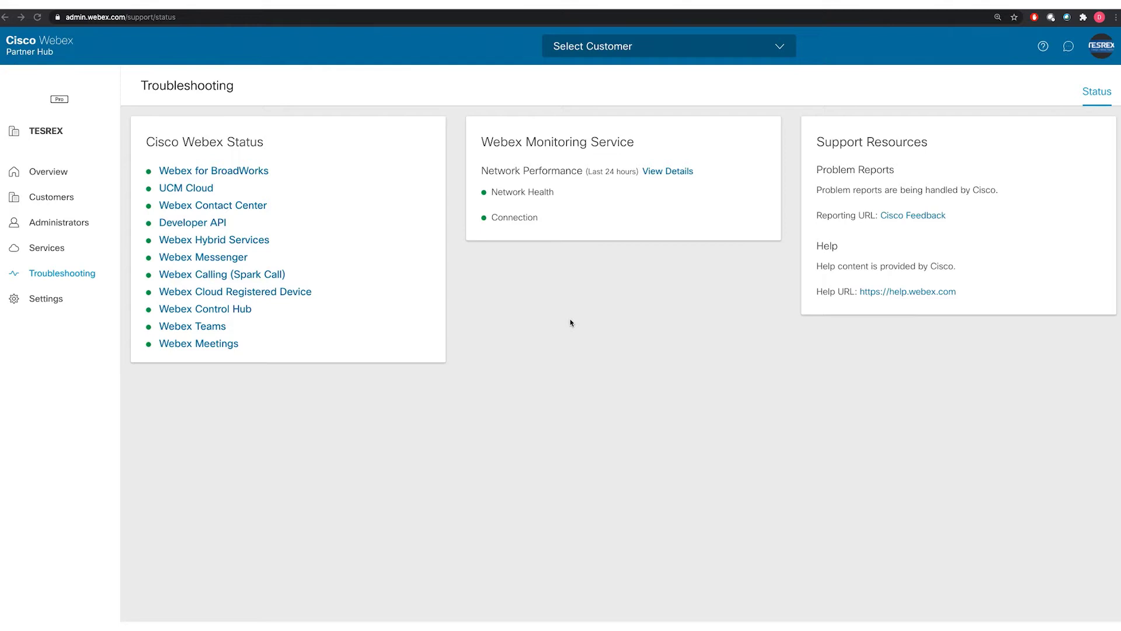
Step: From the 9-customer list, select TESREX and open it with View My Organisation
left_click(57, 202)
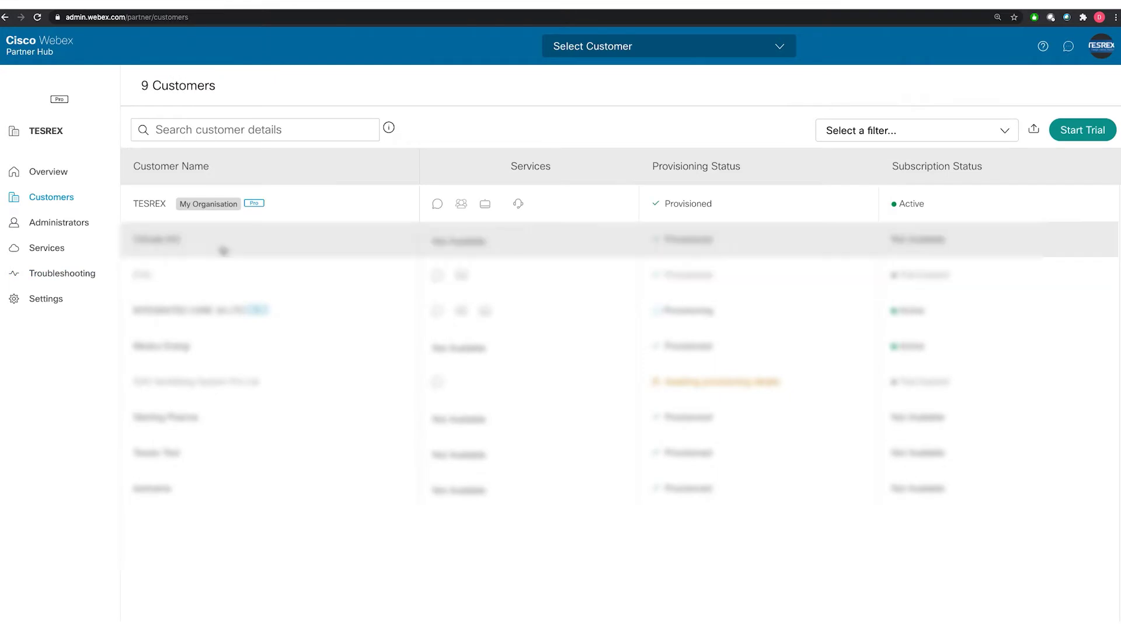
left_click(213, 205)
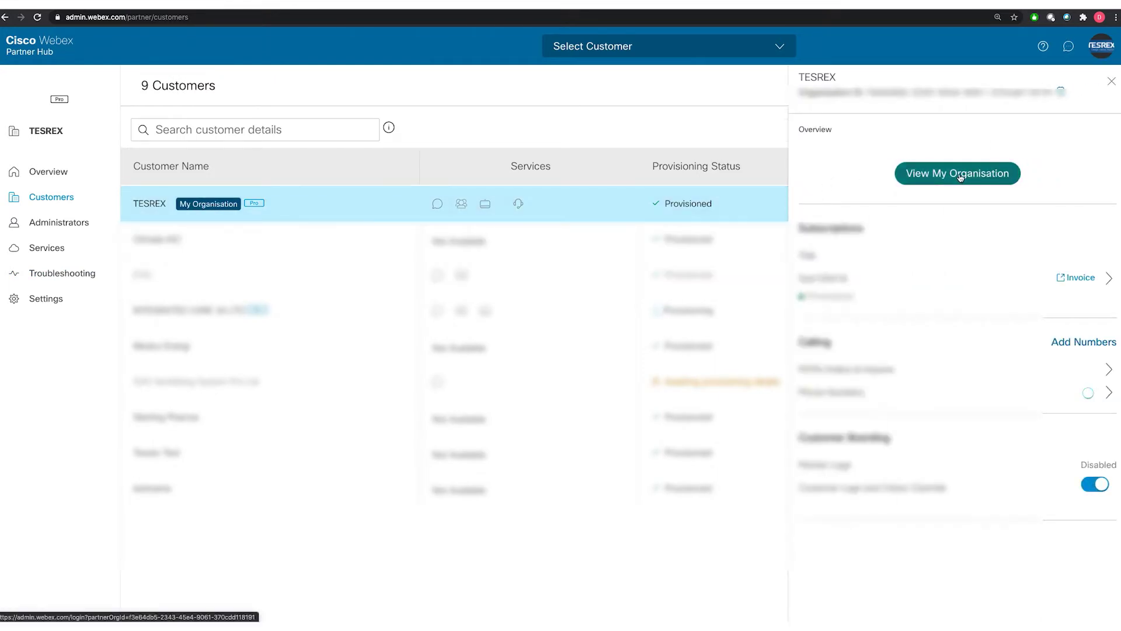
left_click(960, 178)
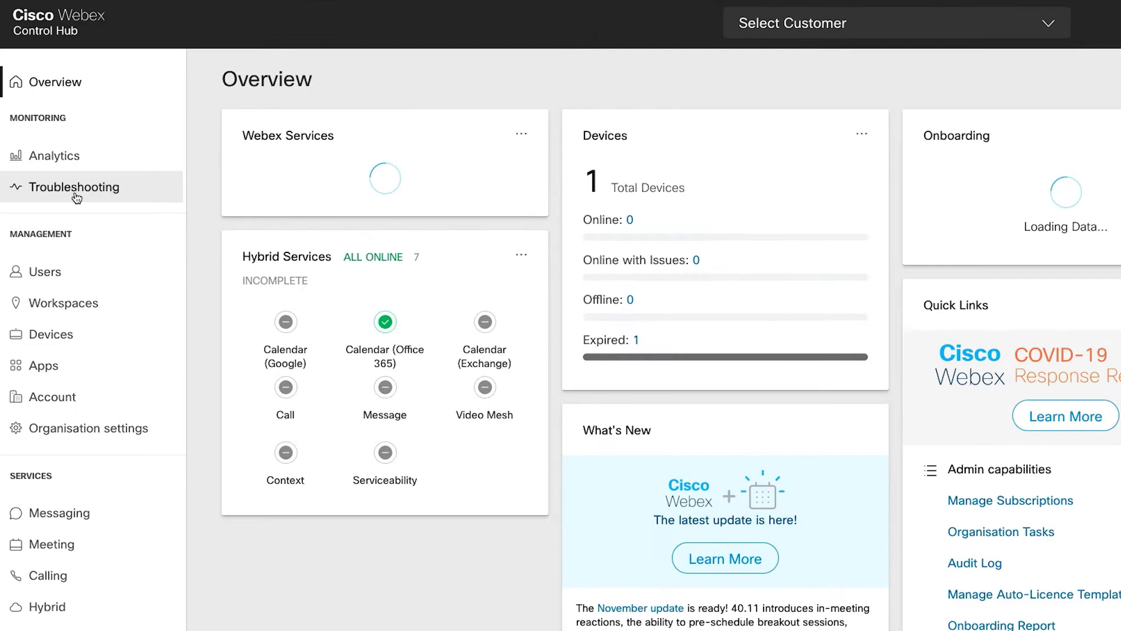
left_click(76, 194)
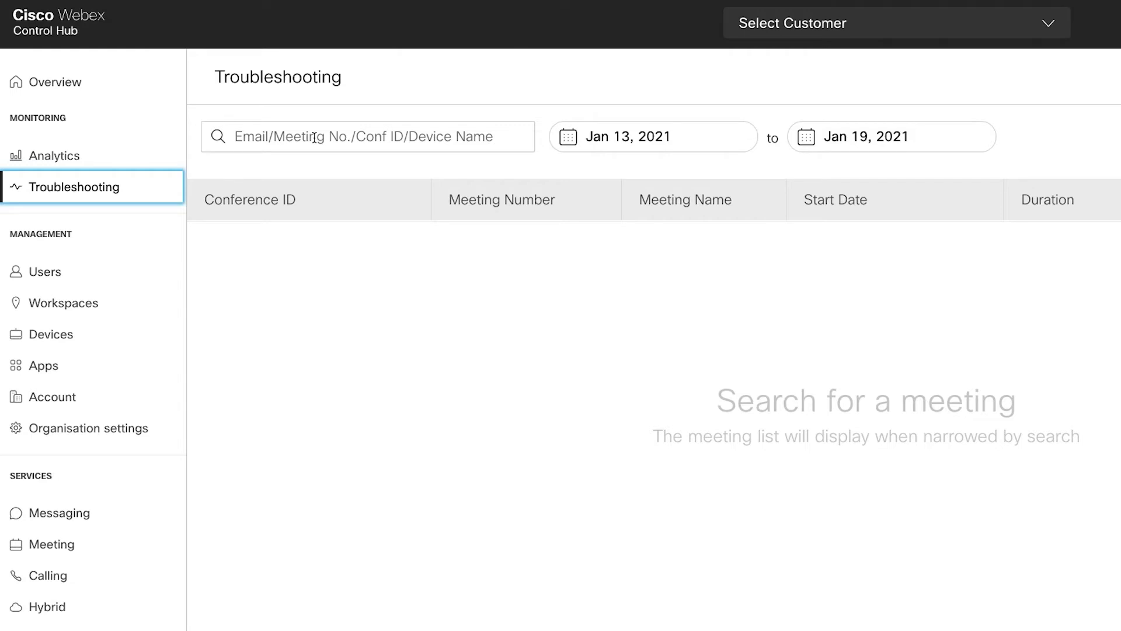
left_click(315, 137)
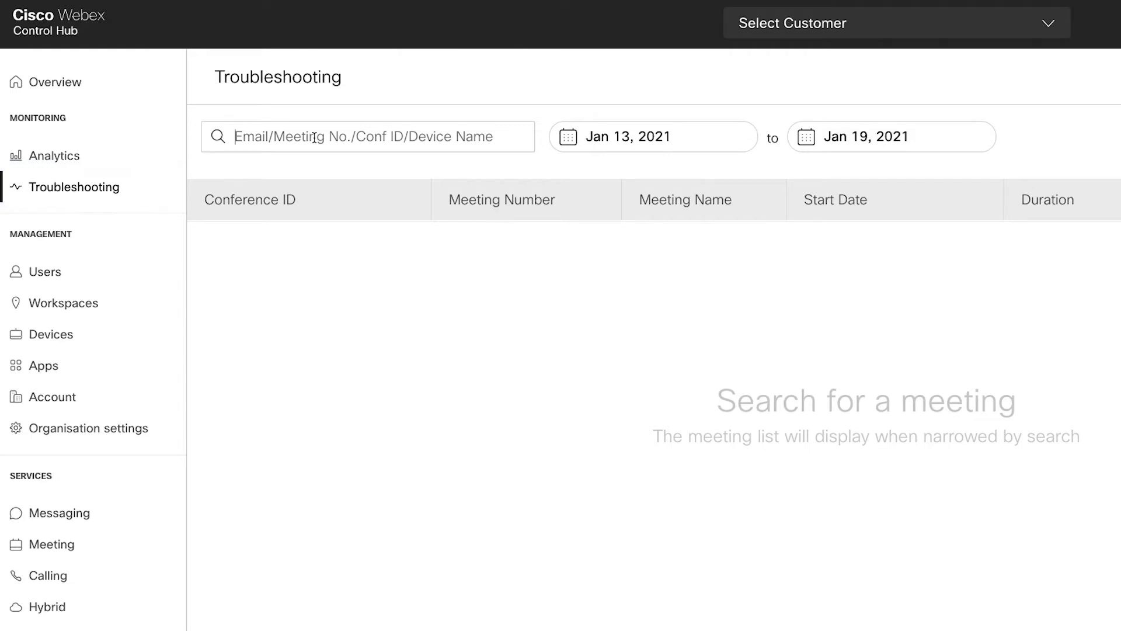
type("174844515")
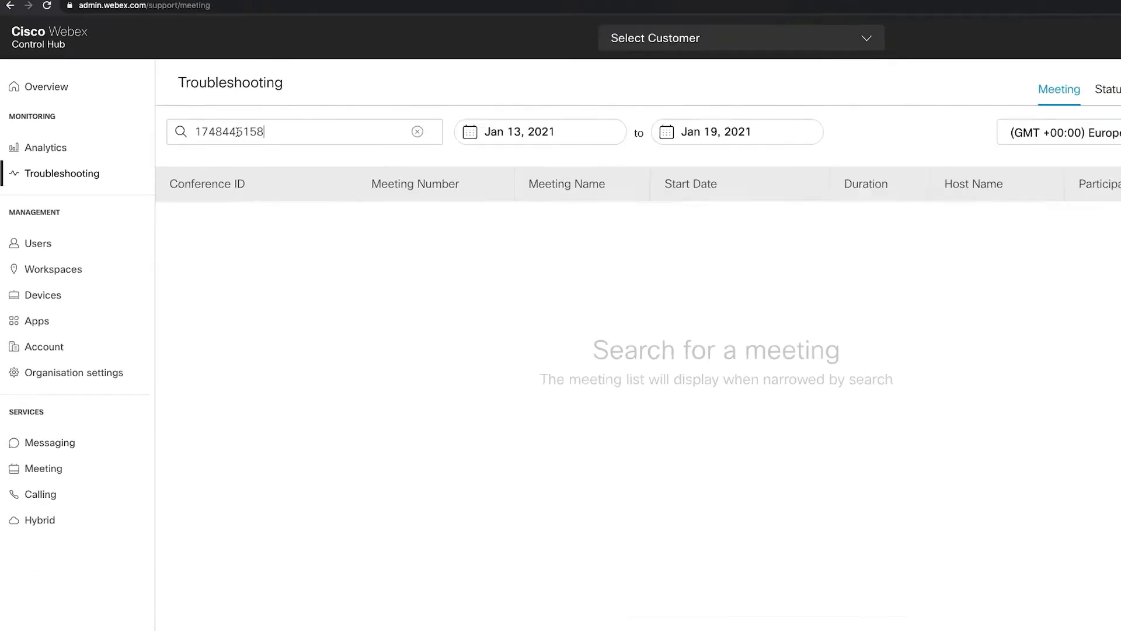
left_click(161, 129)
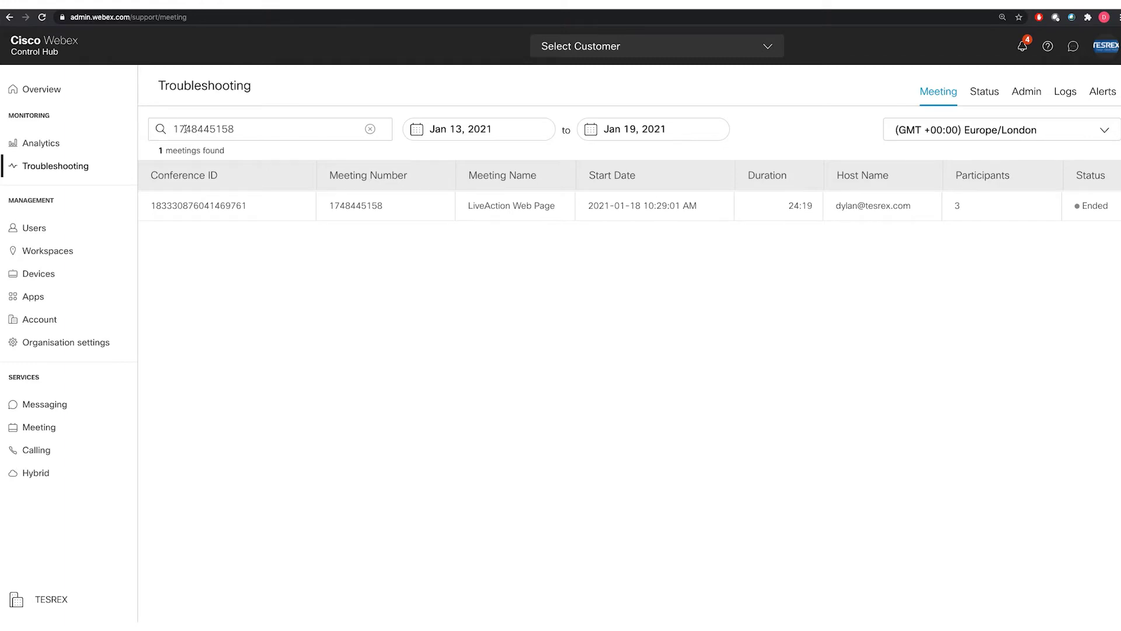
left_click(216, 205)
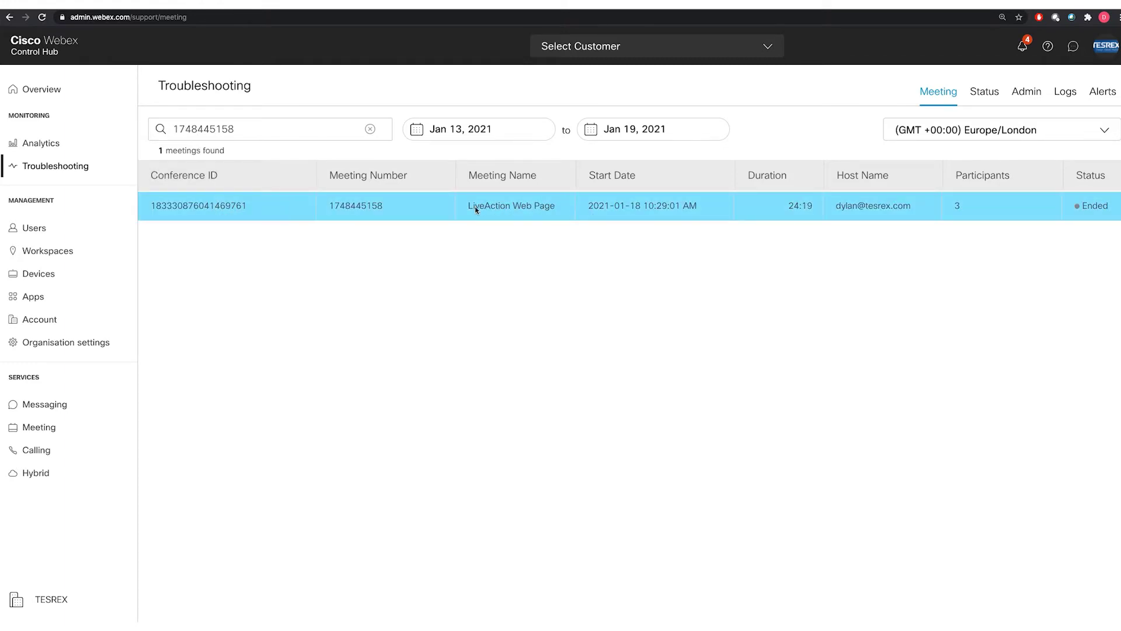
Step: Open LiveAction Web Page diagnostics and show the Details view for its 3 participants
left_click(213, 211)
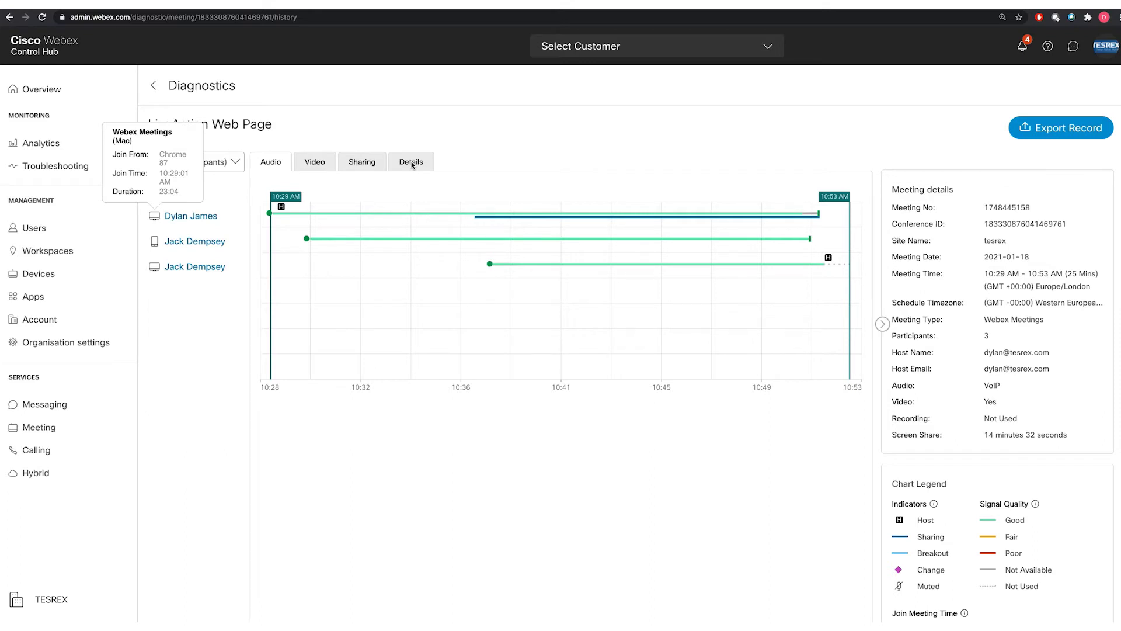
left_click(412, 164)
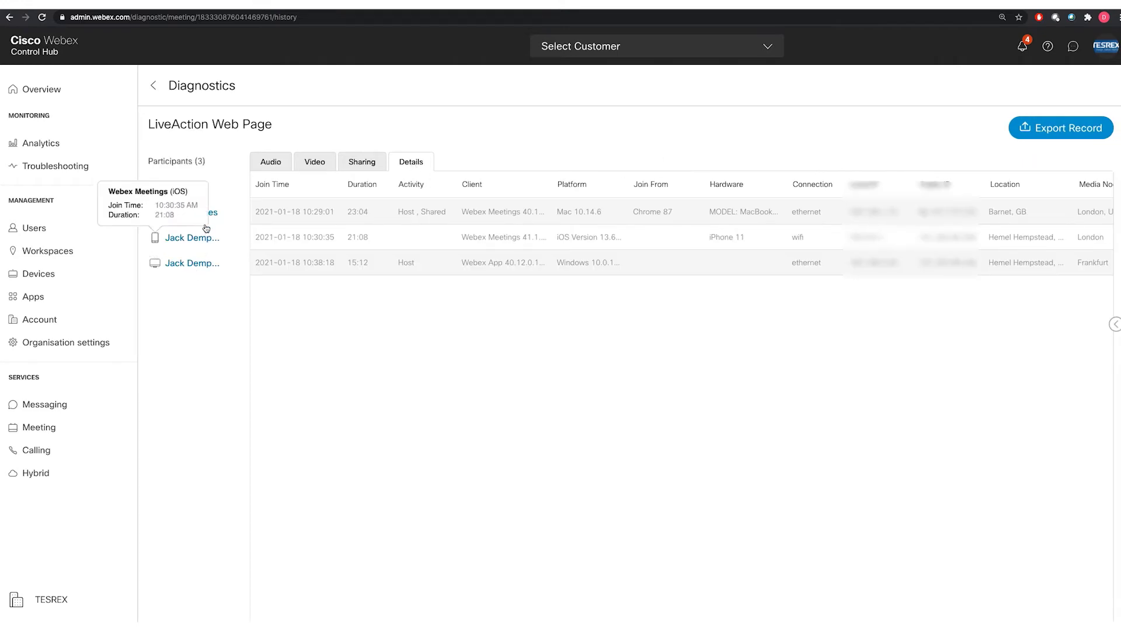
mouse_move(208, 219)
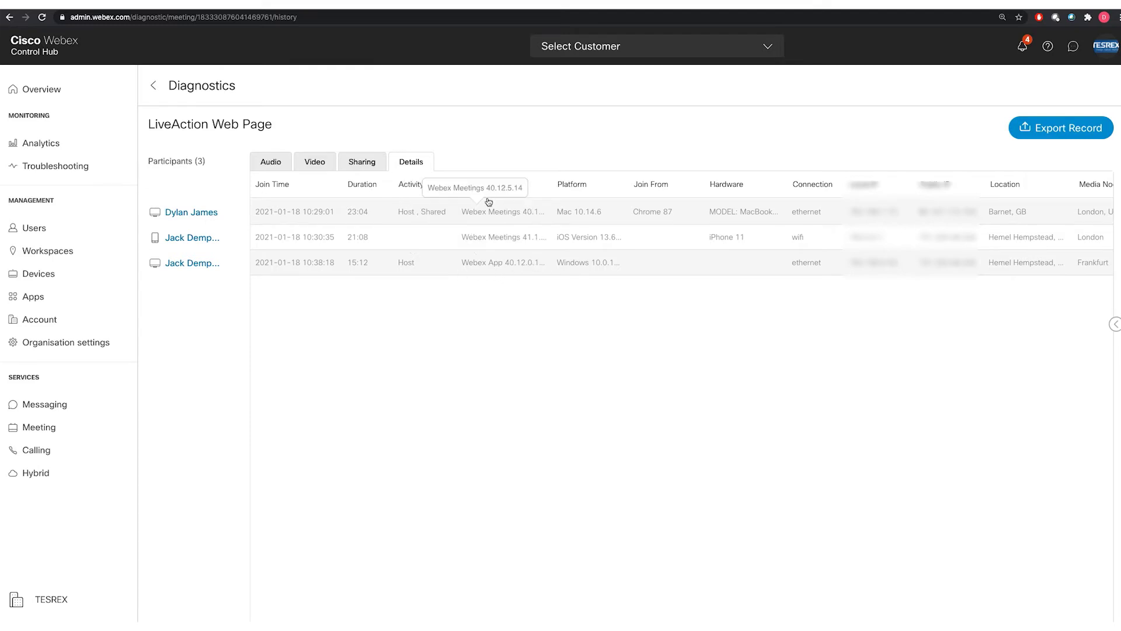
mouse_move(210, 264)
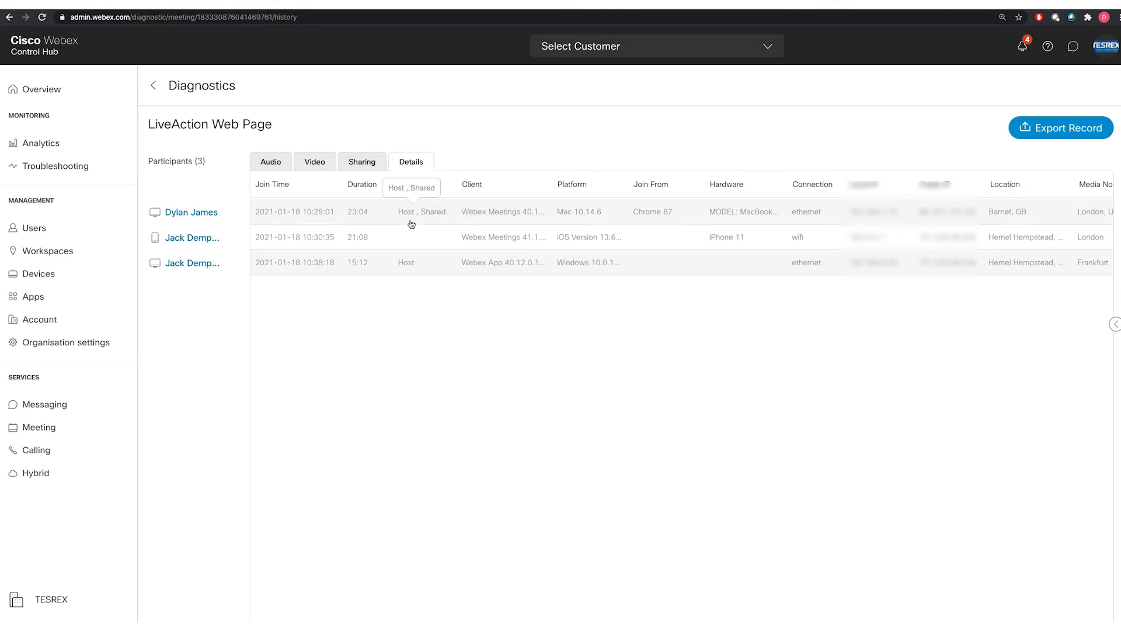
Step: Show the audio quality timeline for all three participants and review the Meeting details panel
left_click(271, 165)
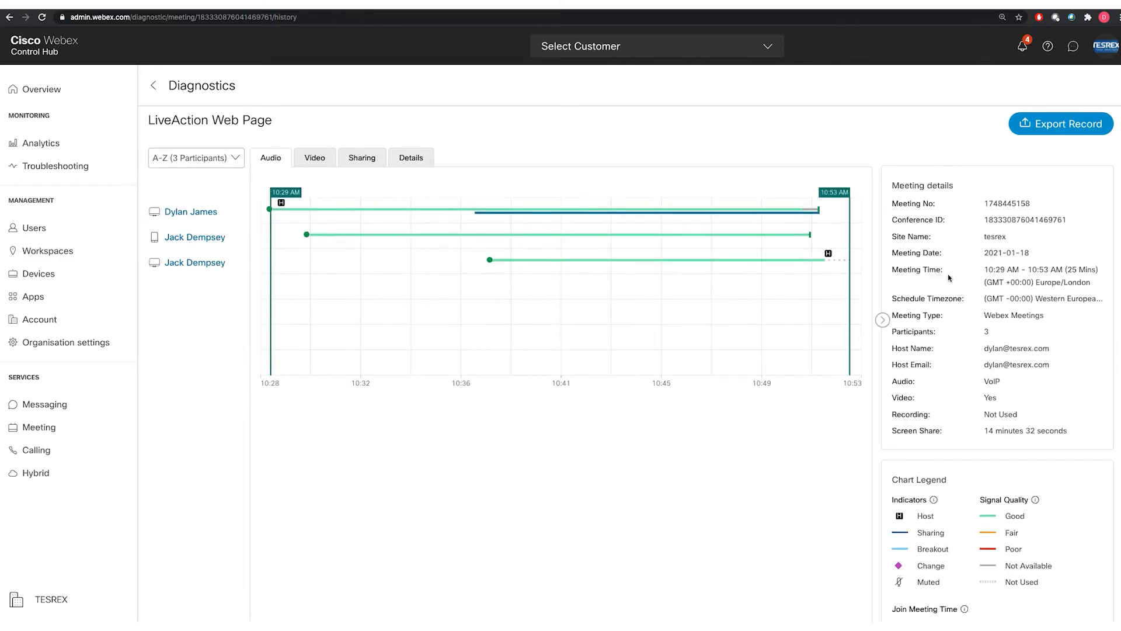
scroll(948, 277, "down", 1)
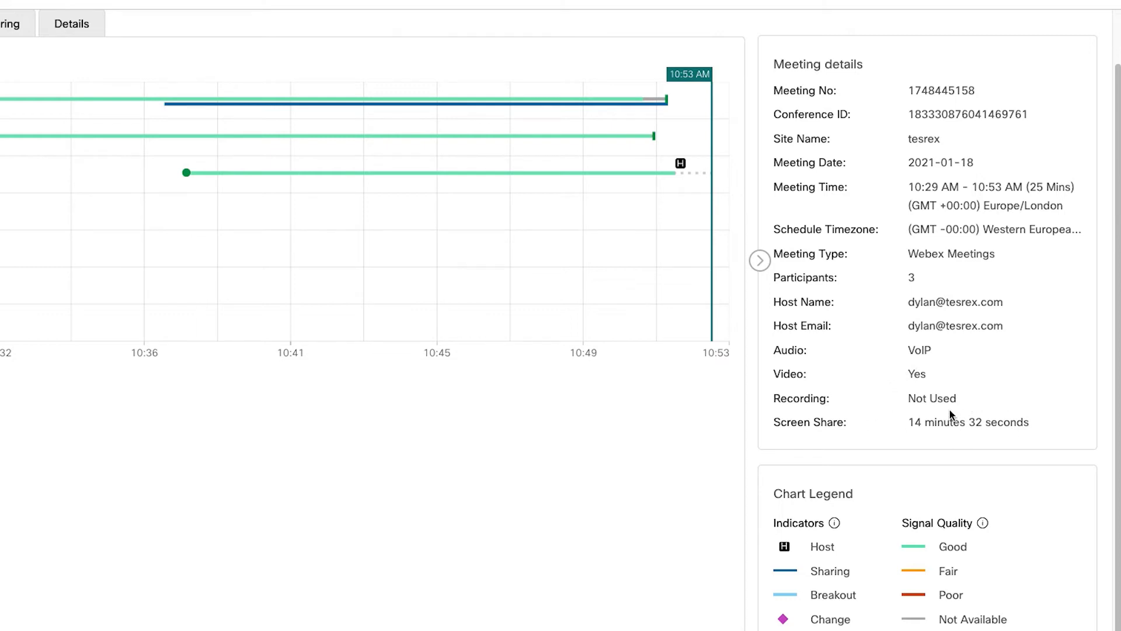
scroll(881, 251, "down", 1)
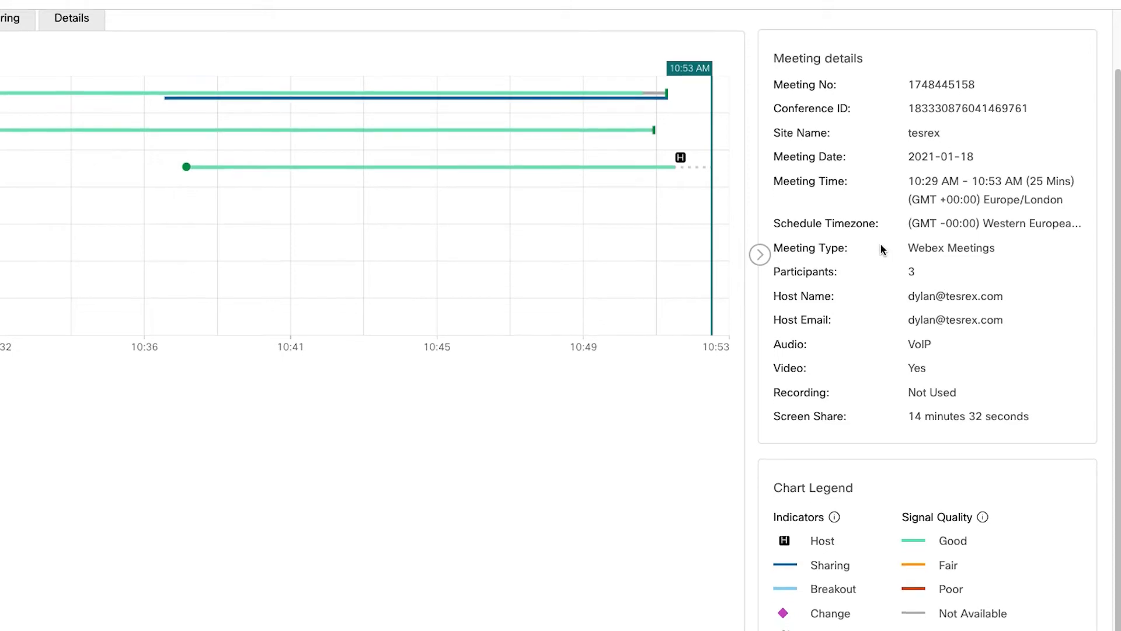
scroll(880, 244, "up", 1)
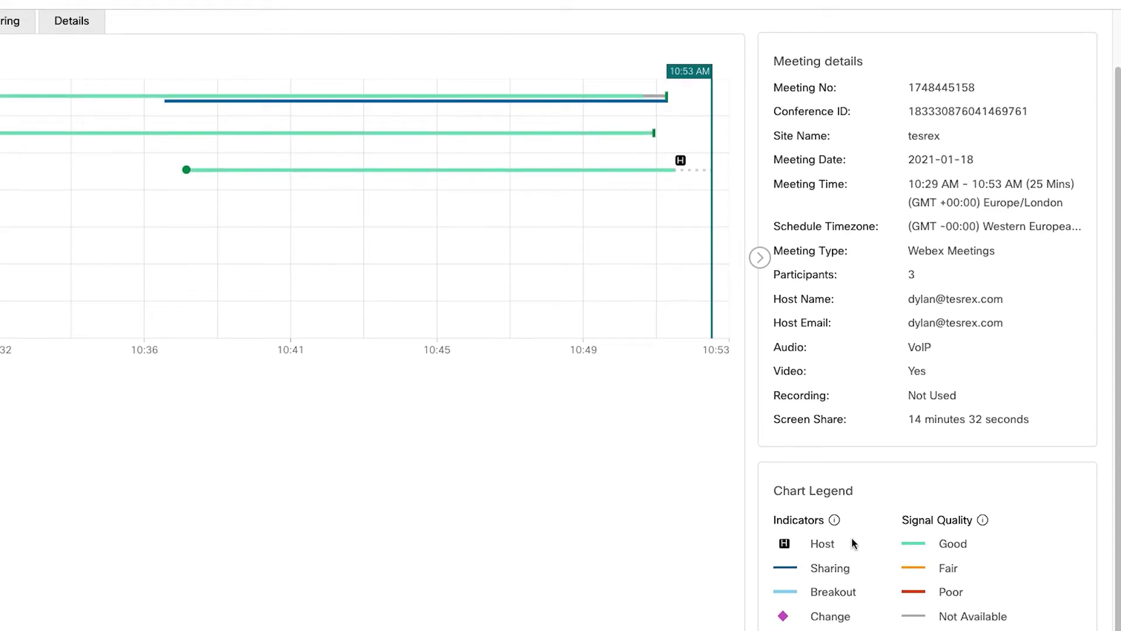
mouse_move(131, 185)
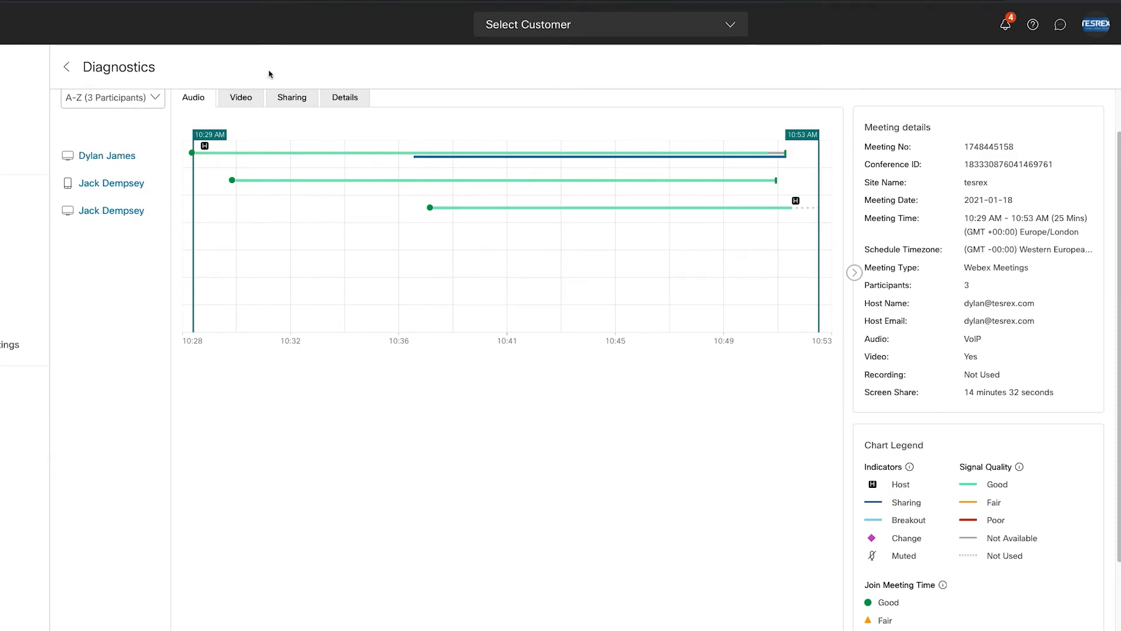
mouse_move(124, 158)
Step: Highlight the Host Name in the Meeting details panel
left_click_drag(877, 306, 1012, 303)
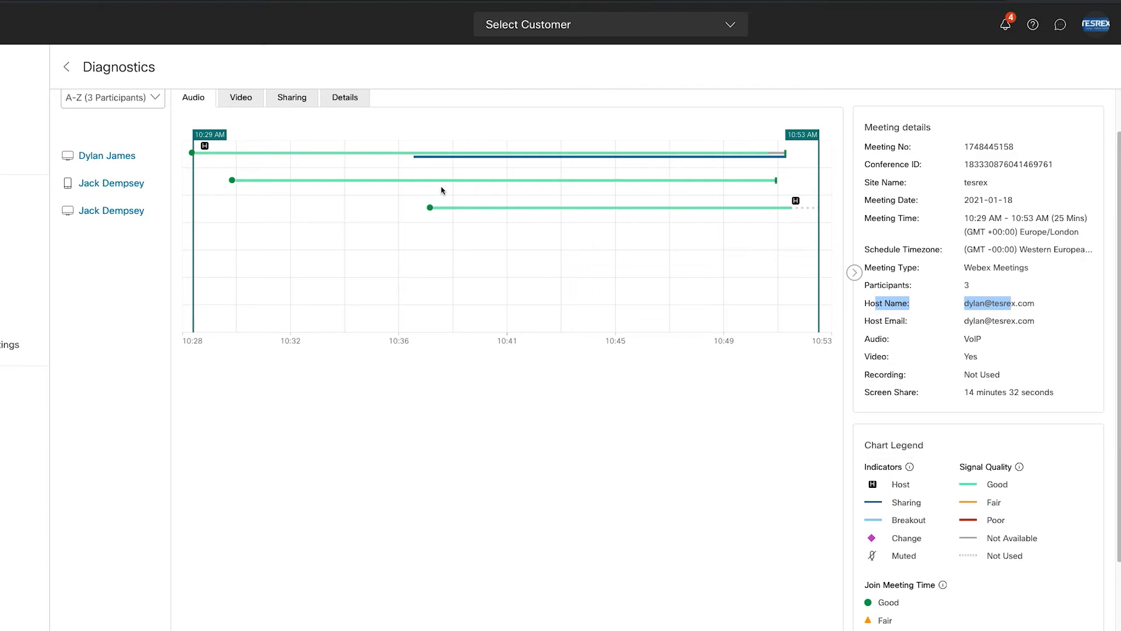
mouse_move(114, 215)
mouse_move(431, 209)
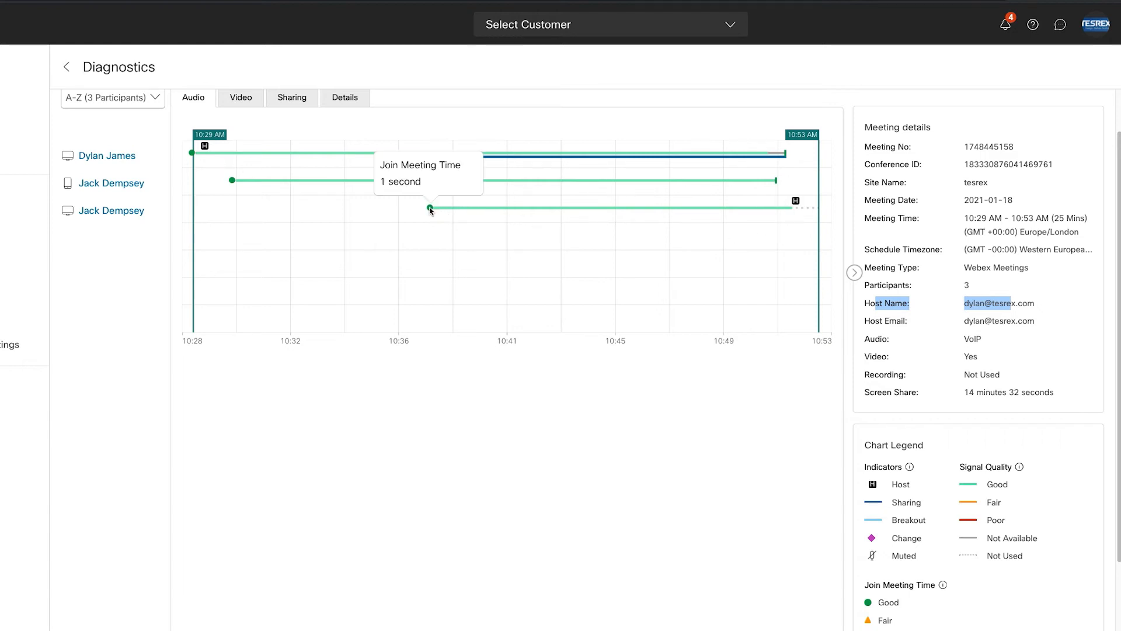
Step: Switch Diagnostics to the video quality timeline, showing the host sharing from about 10:36
left_click(241, 99)
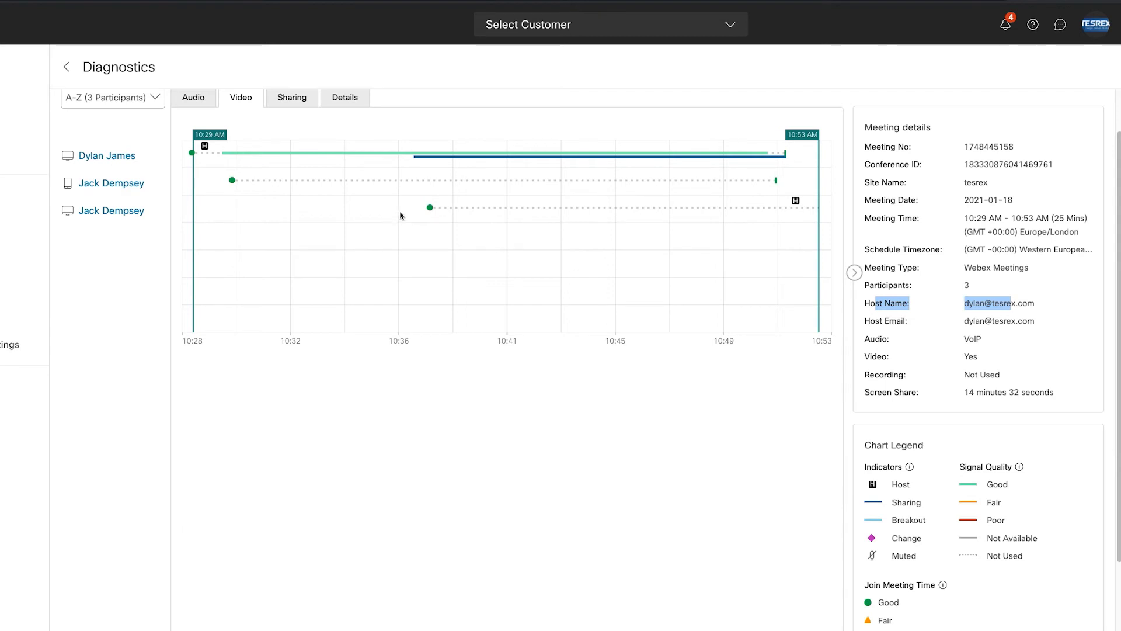
left_click(295, 98)
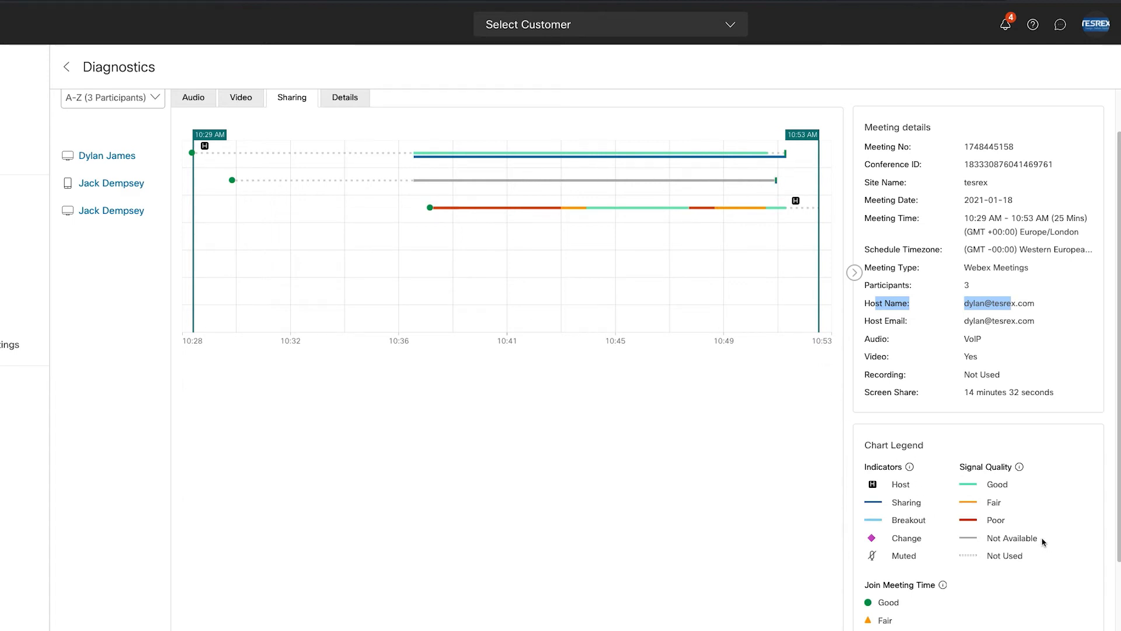
left_click_drag(1043, 542, 987, 538)
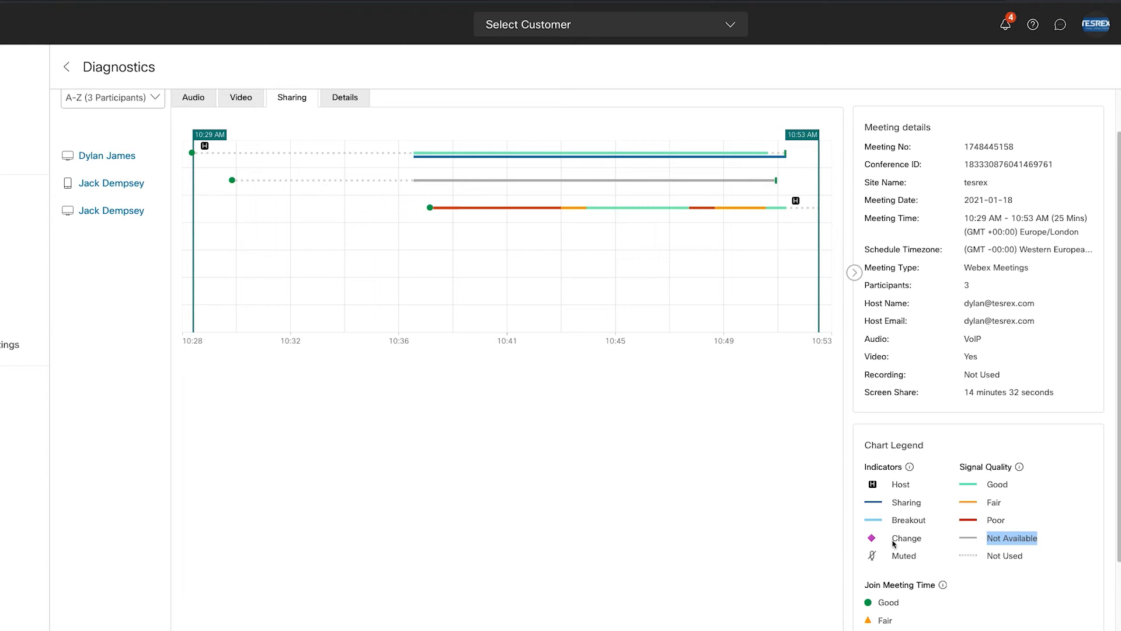
scroll(880, 538, "down", 2)
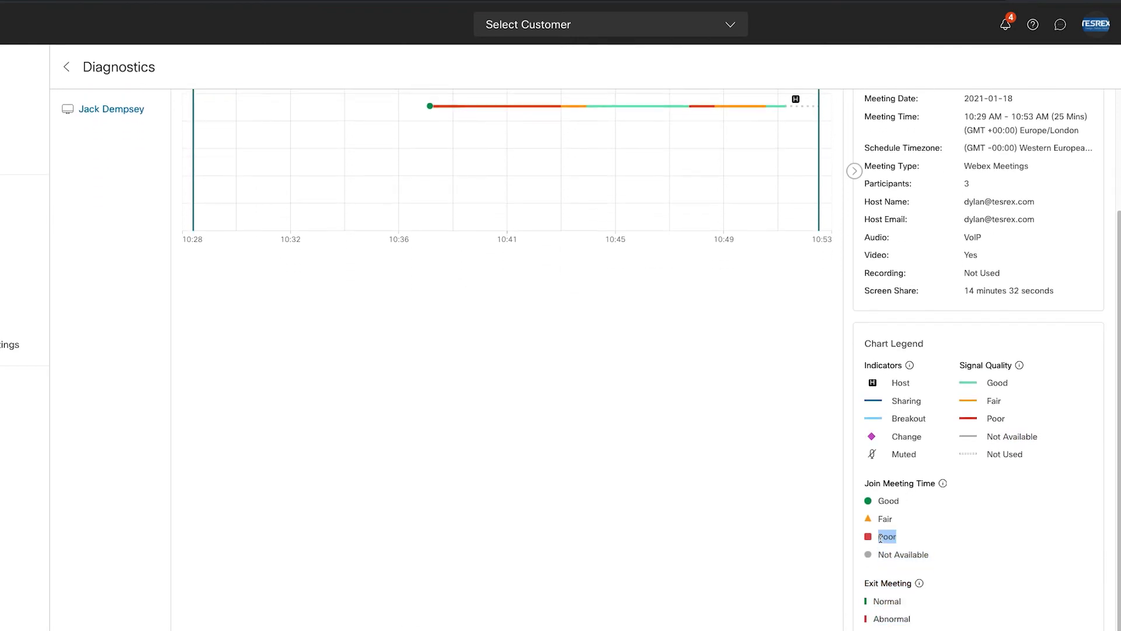
double_click(1000, 418)
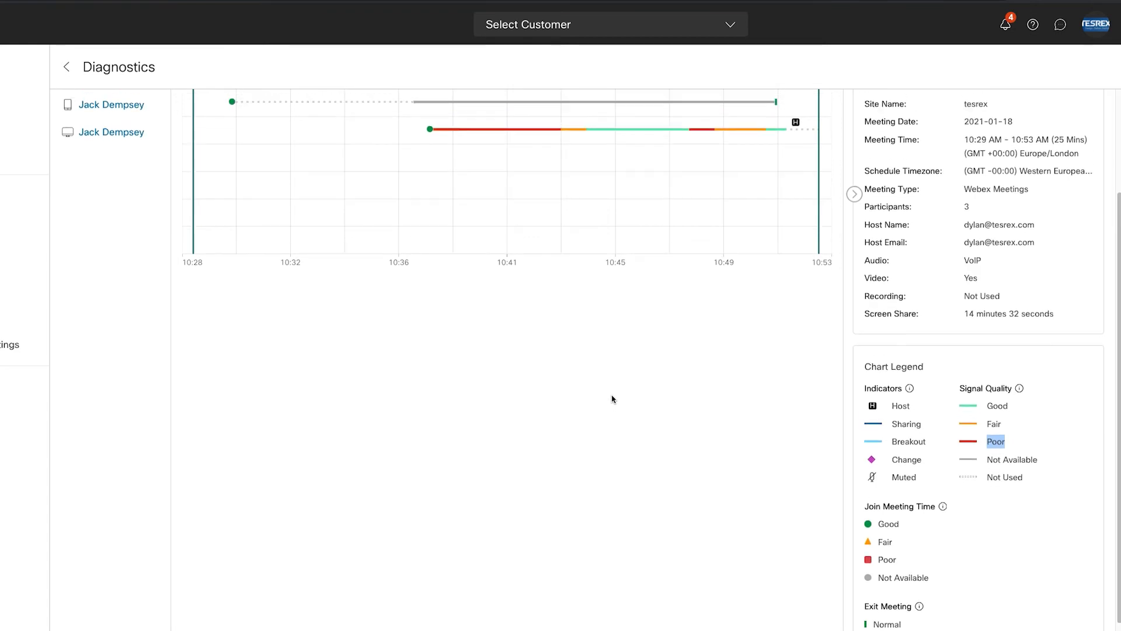
scroll(612, 398, "up", 1)
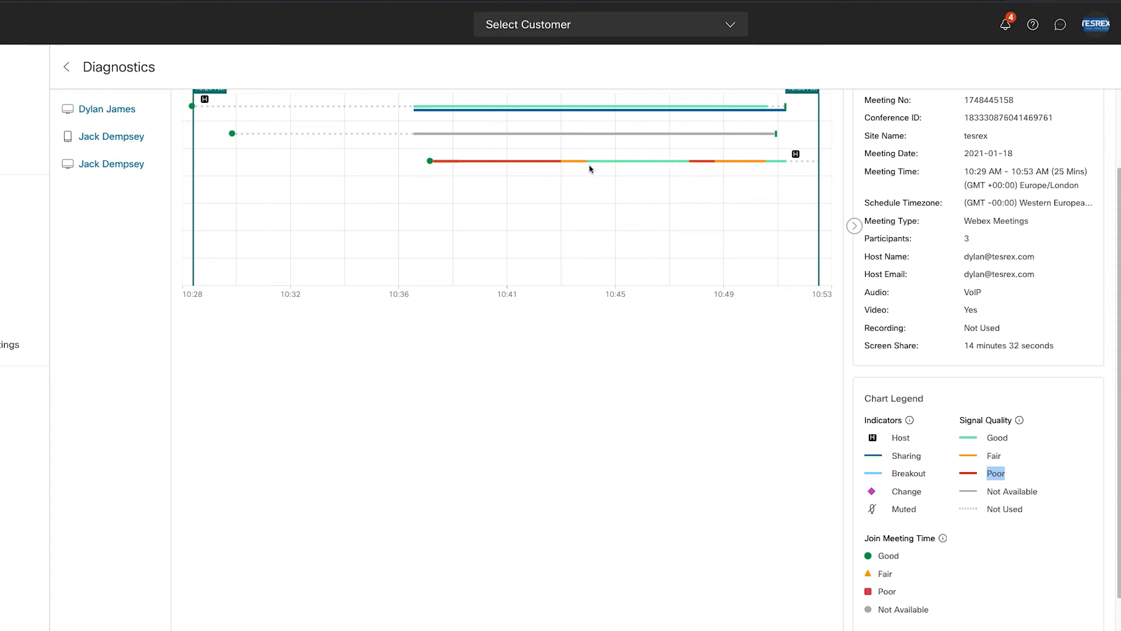
scroll(645, 234, "up", 2)
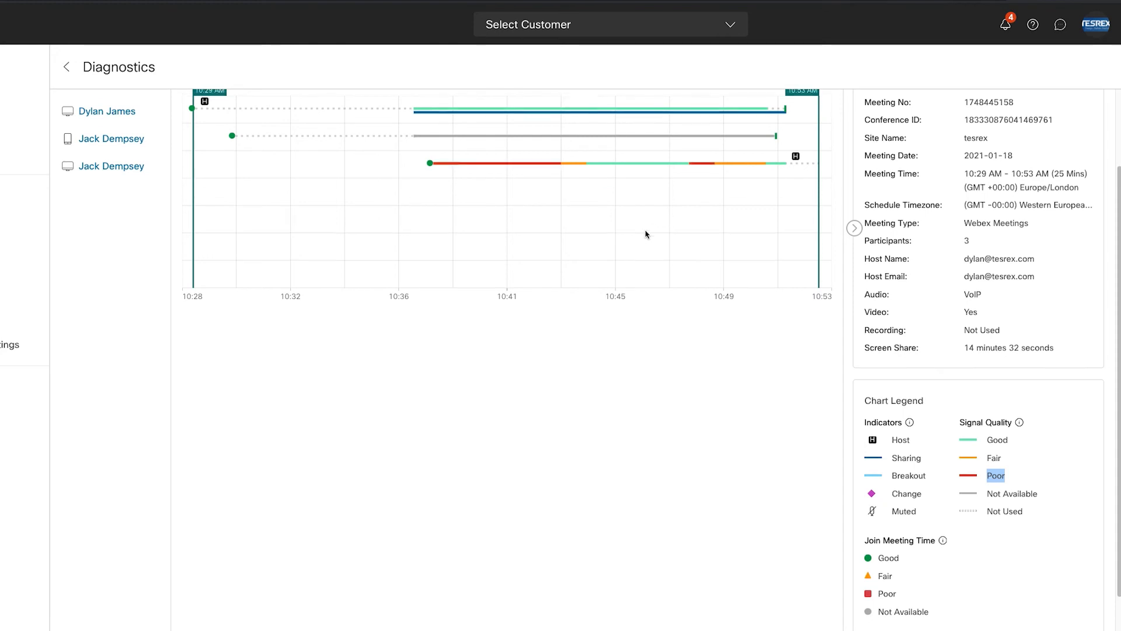
scroll(645, 234, "up", 2)
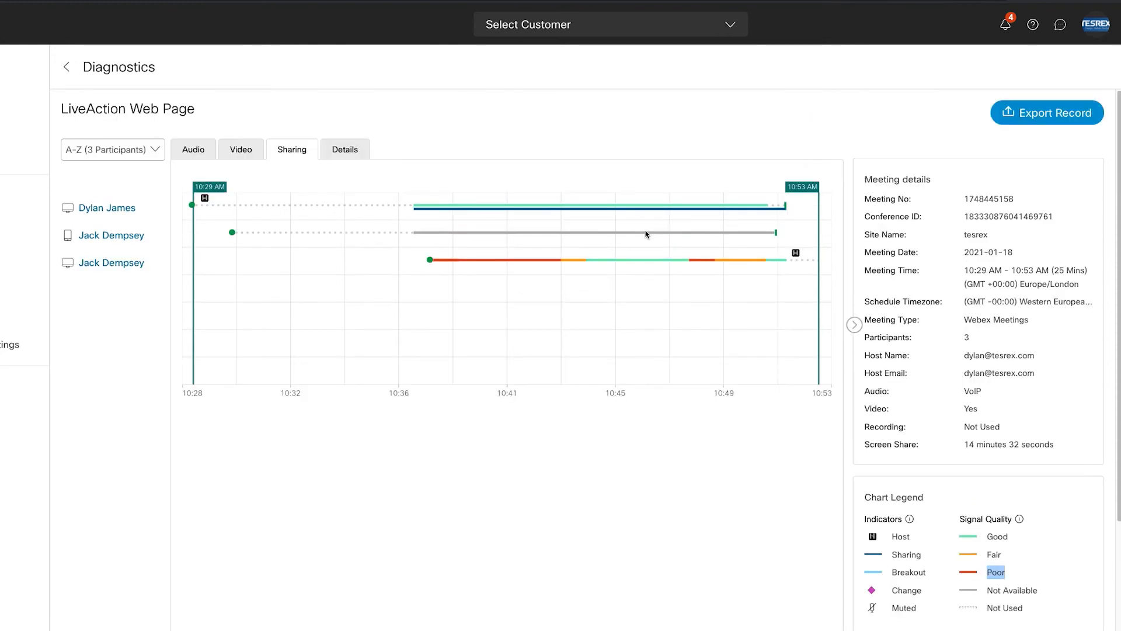
scroll(646, 234, "down", 1)
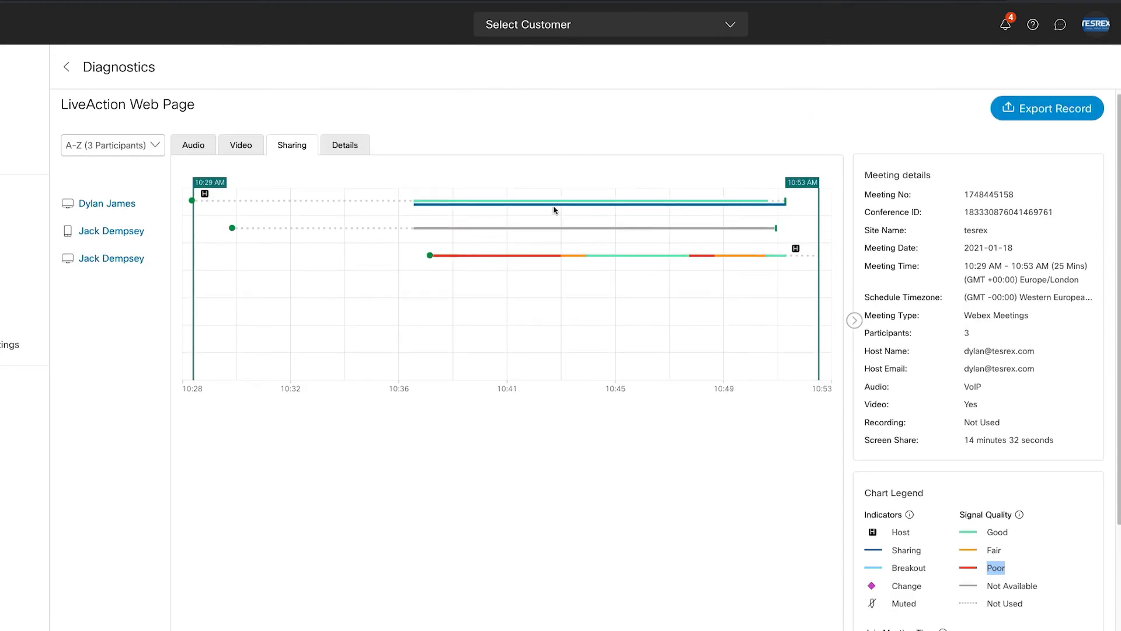
Step: Return to the participant details table with join times, durations, clients and platforms
left_click(358, 149)
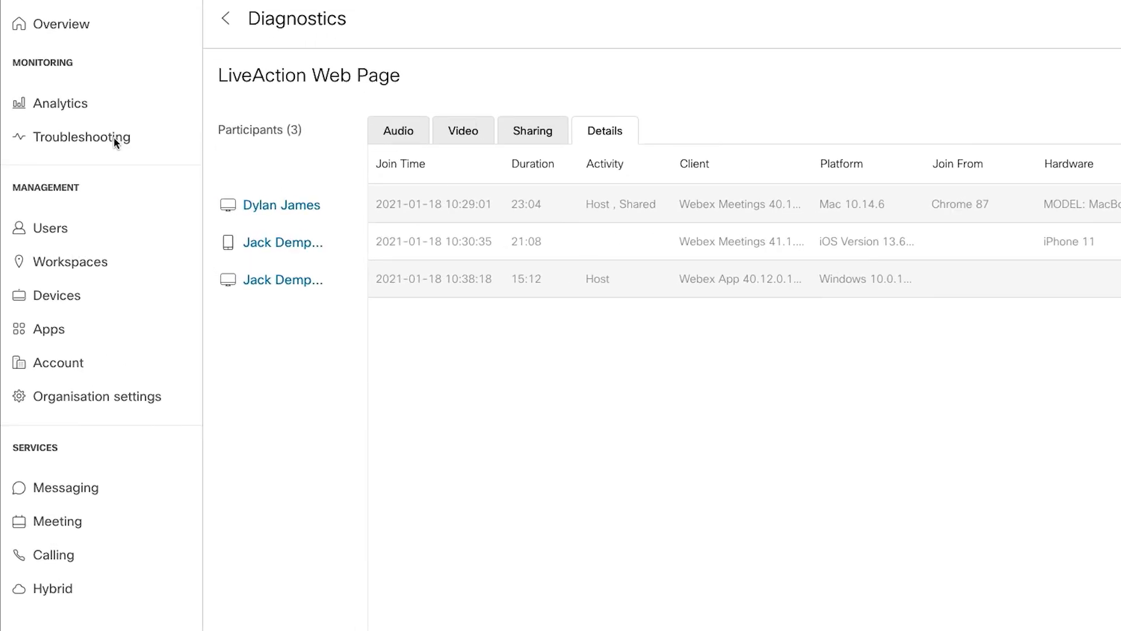
Step: Go from Diagnostics to Troubleshooting's alert management page, which lists no alerts yet
left_click(115, 143)
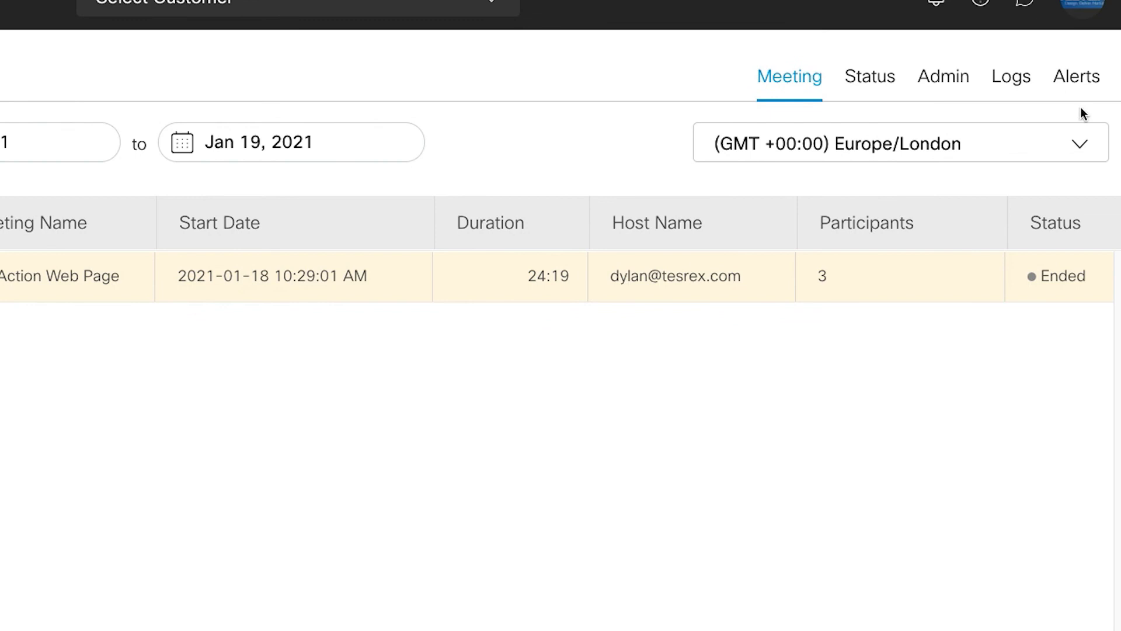
left_click(1088, 79)
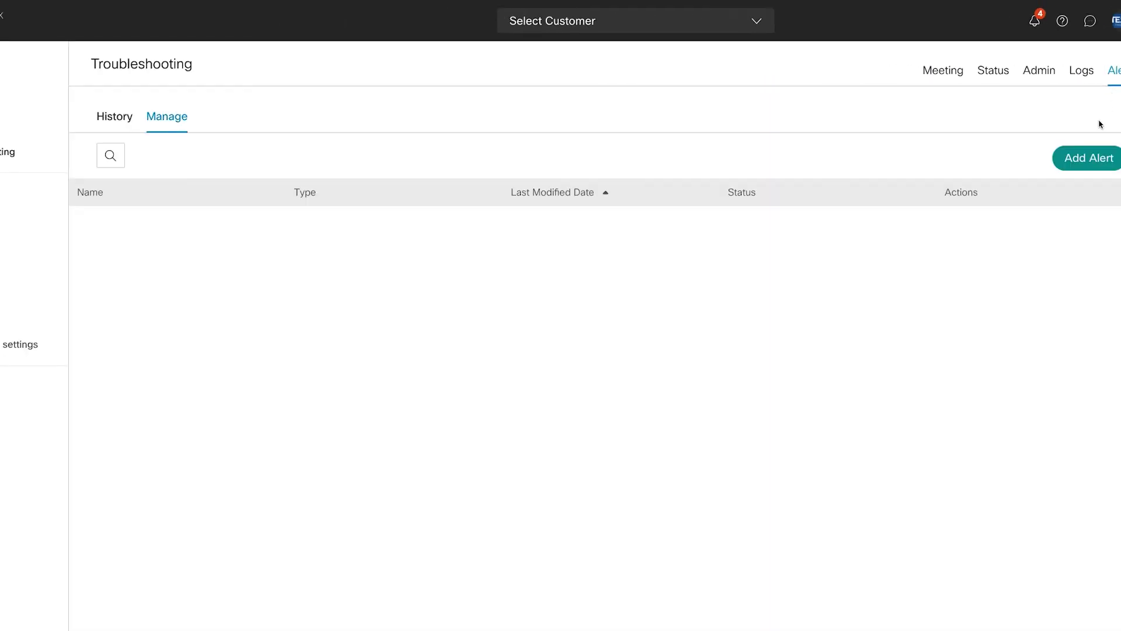
Step: Create a new alert named 'Jack Monitor' and switch it to Enabled
left_click(1093, 162)
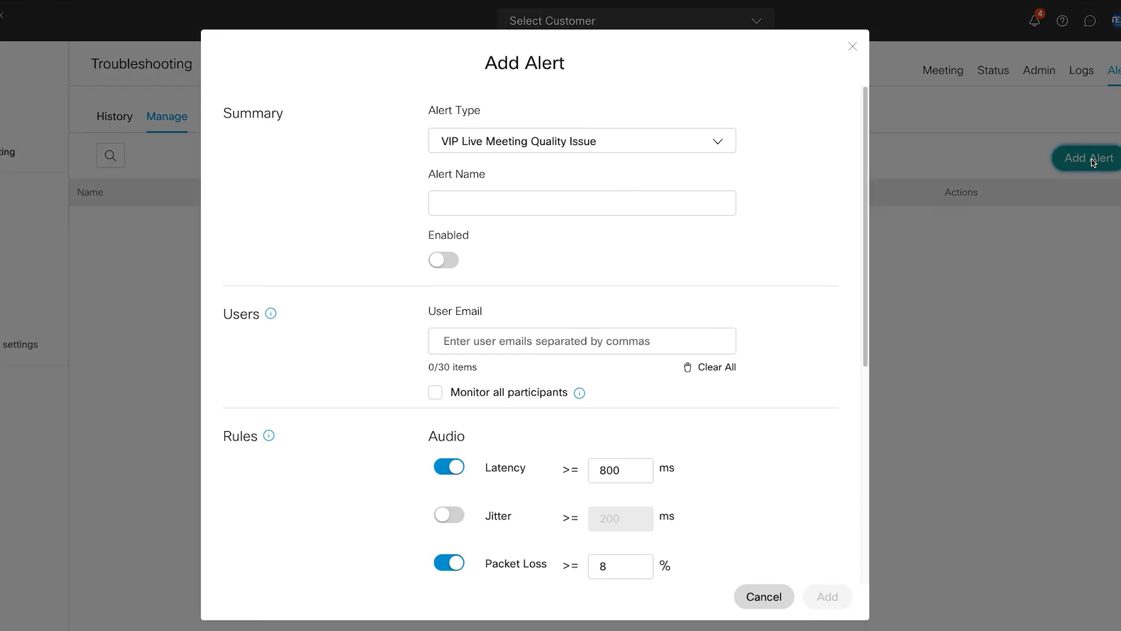
left_click(516, 200)
type("Jack Monitor")
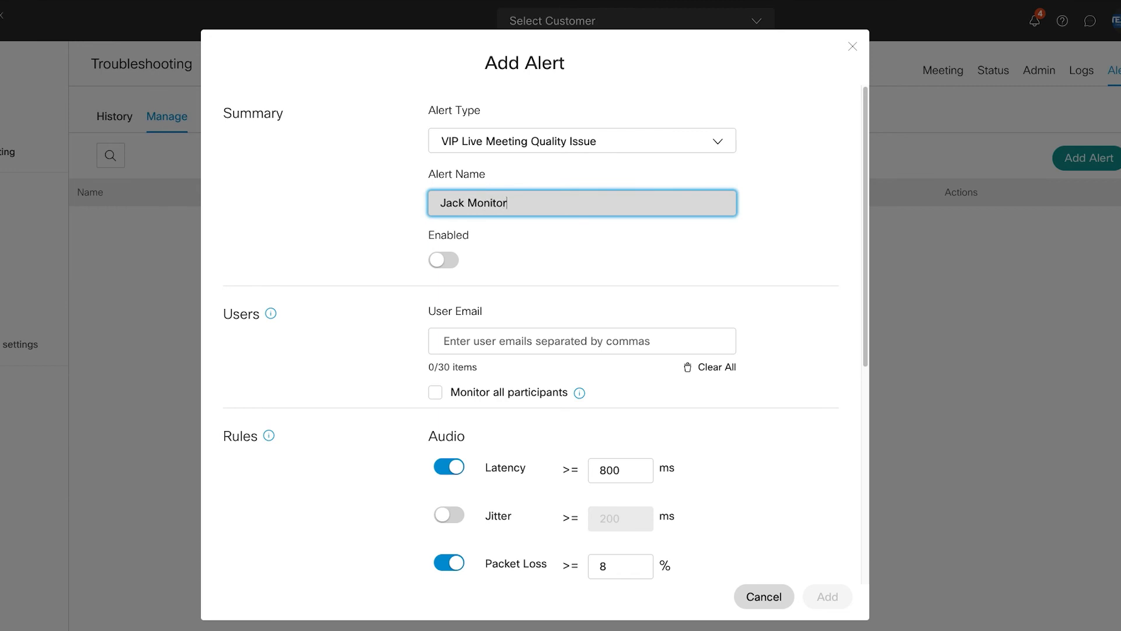
left_click(443, 261)
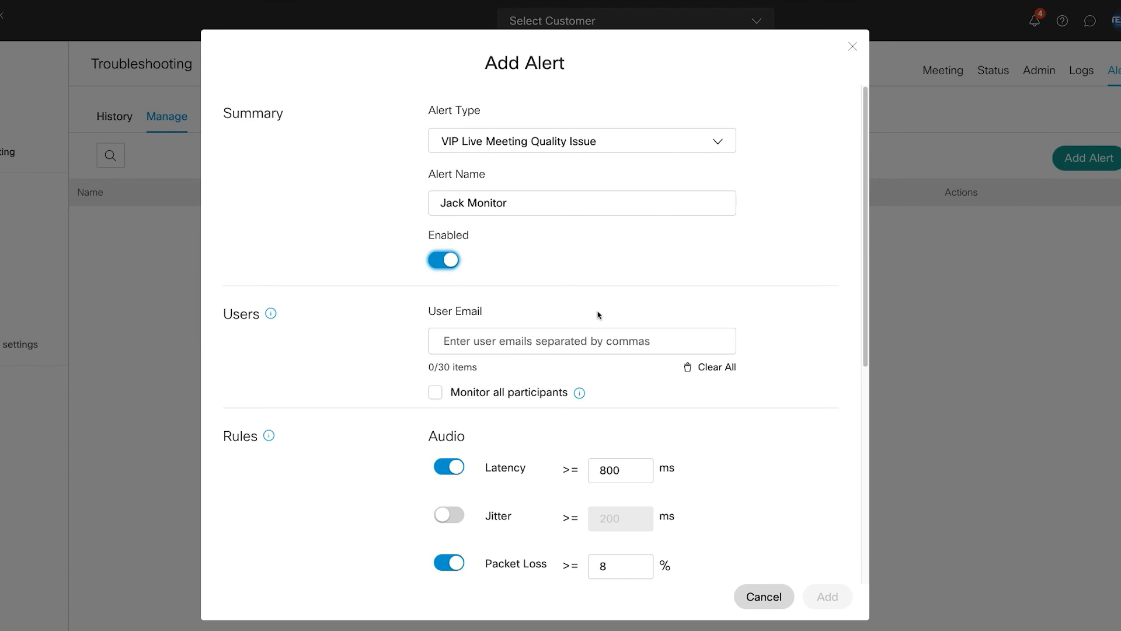
Step: Add the monitored user's e-mail address and monitor all participants in their meetings
left_click_drag(484, 314, 346, 310)
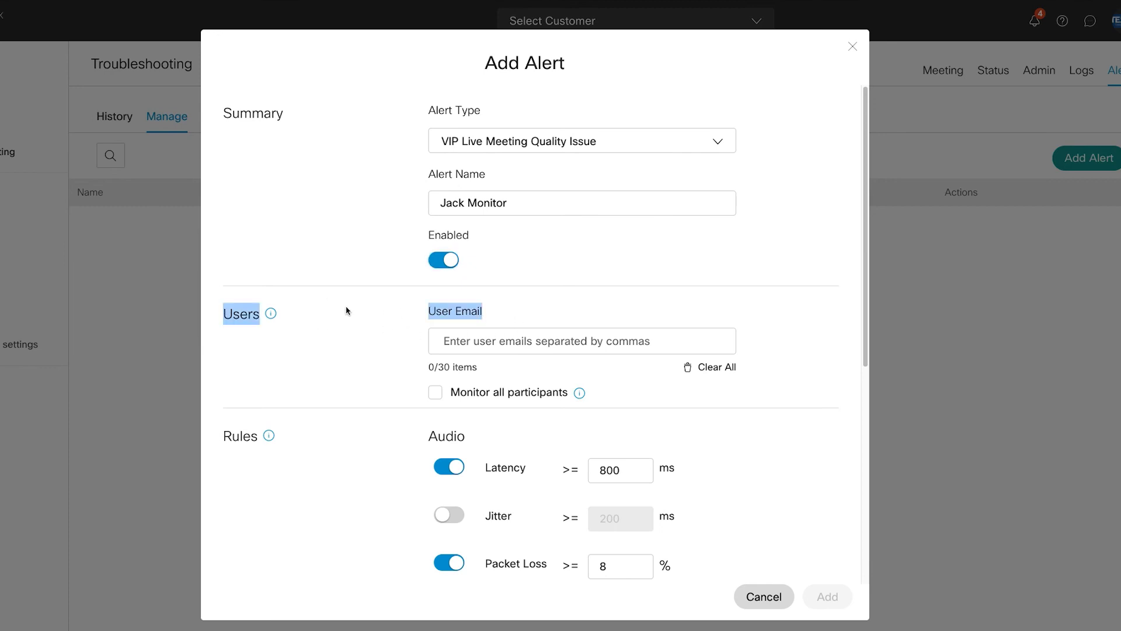
left_click(508, 343)
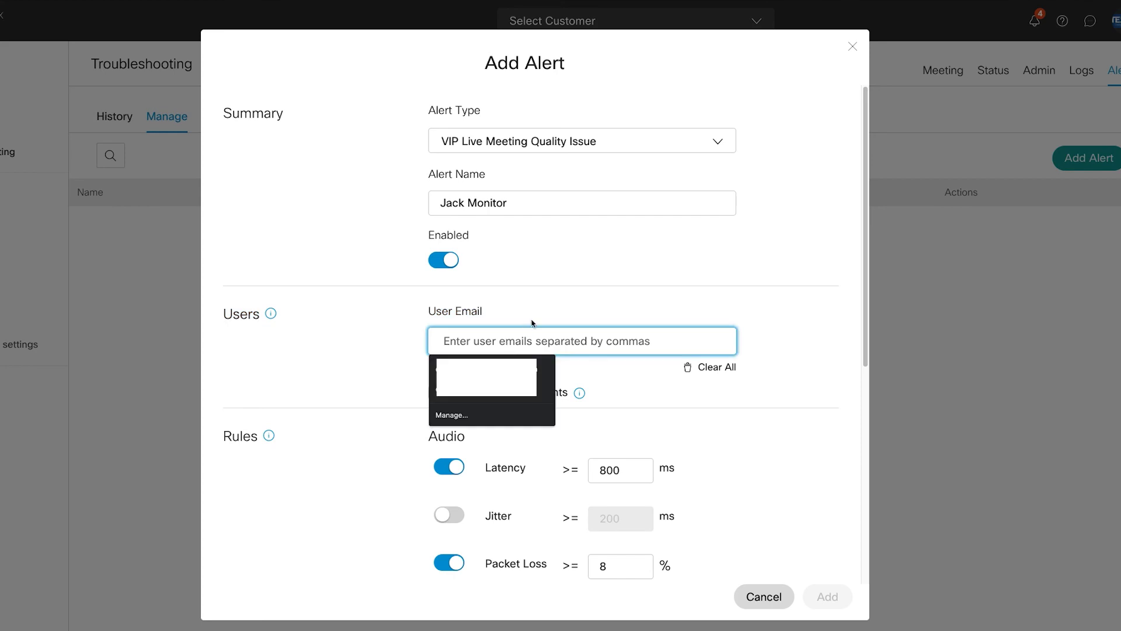
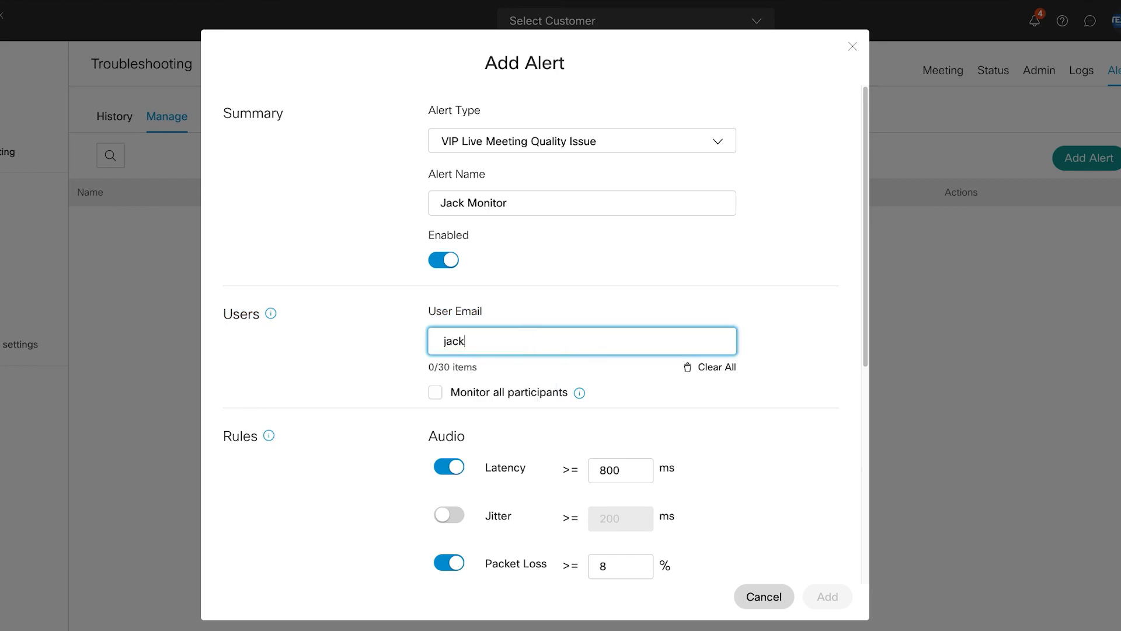
key("Return")
scroll(500, 281, "down", 1)
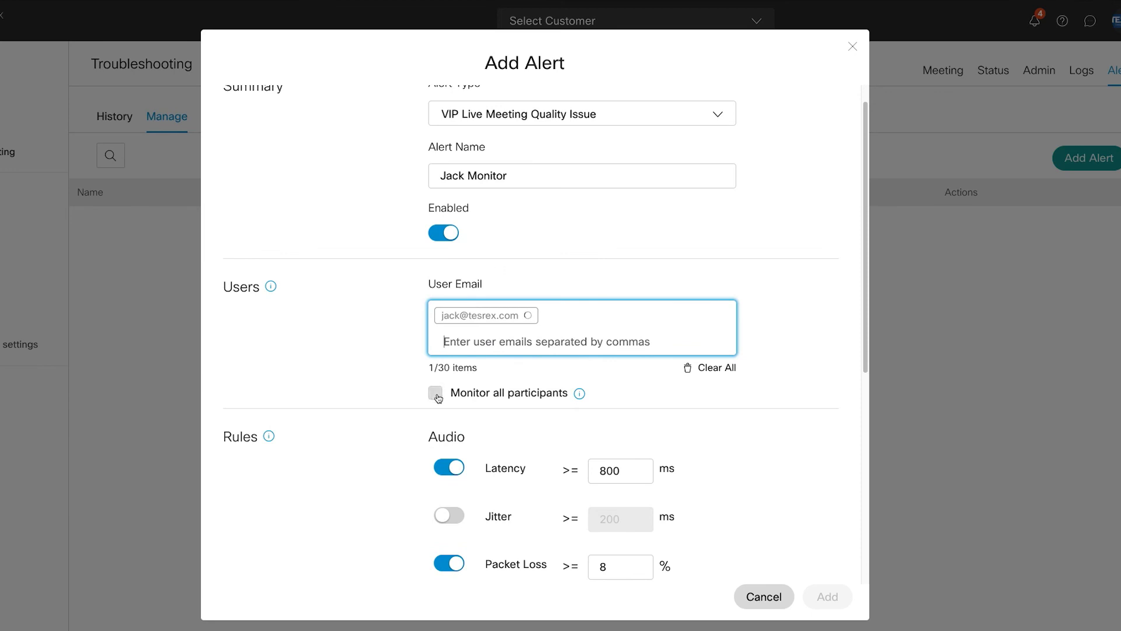
left_click(435, 393)
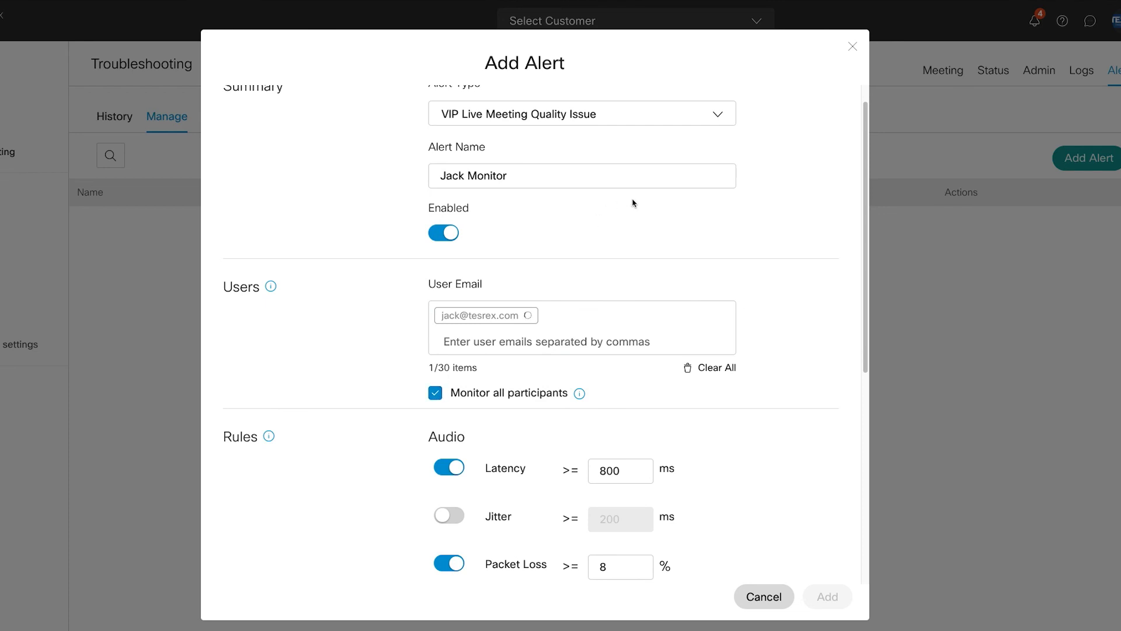
scroll(638, 204, "down", 3)
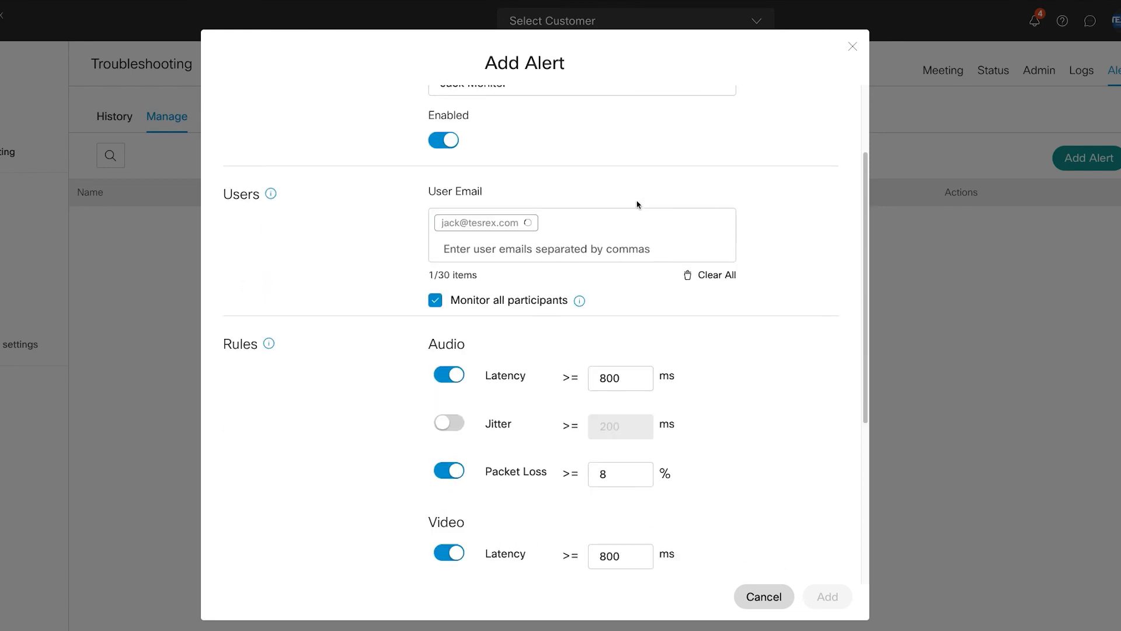
scroll(638, 204, "down", 1)
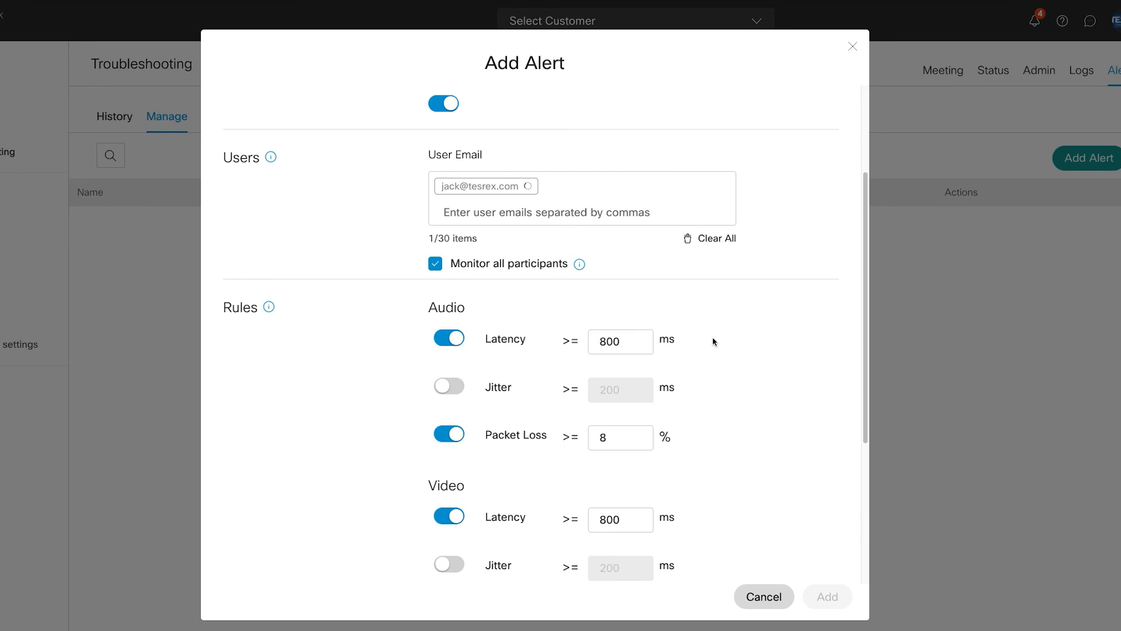
scroll(714, 342, "down", 1)
scroll(713, 341, "down", 1)
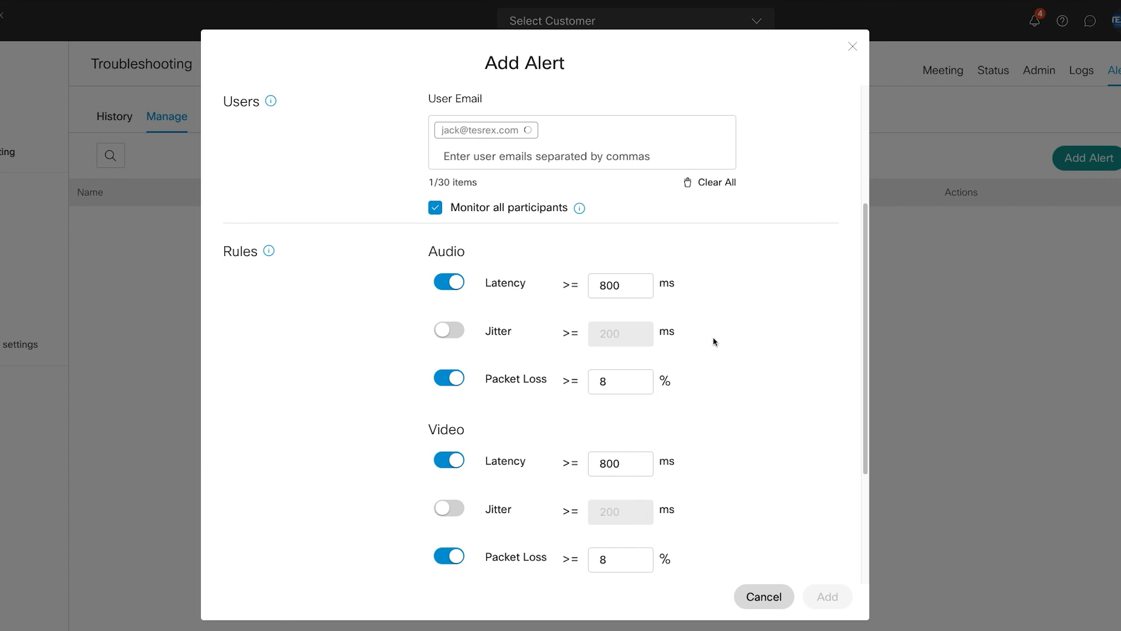
scroll(714, 342, "down", 2)
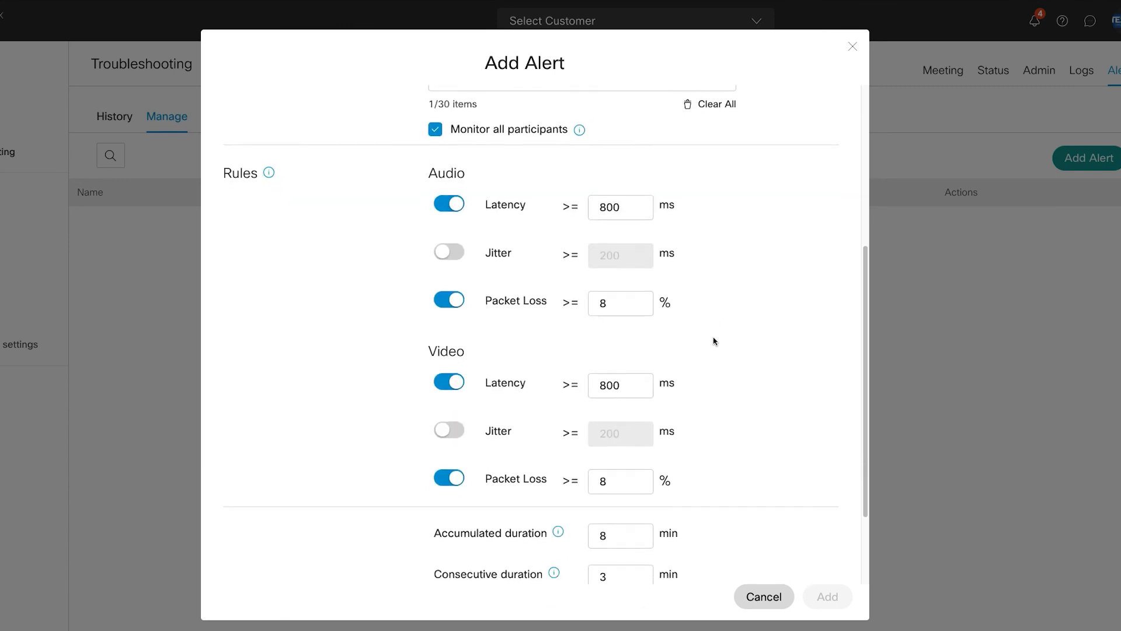
scroll(713, 342, "down", 1)
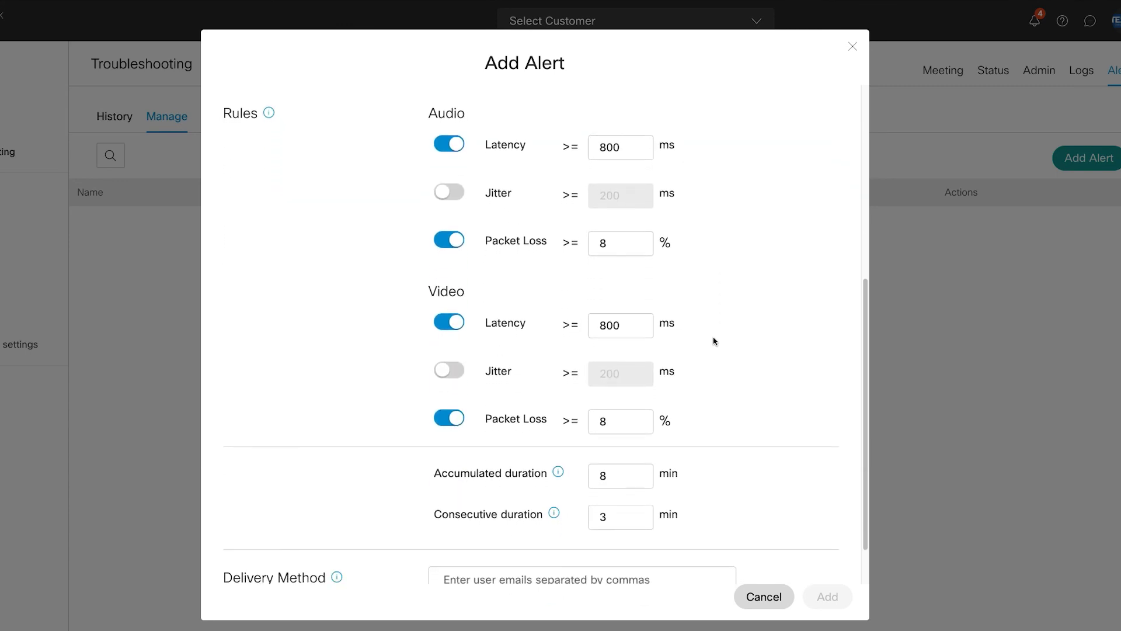
scroll(713, 342, "down", 1)
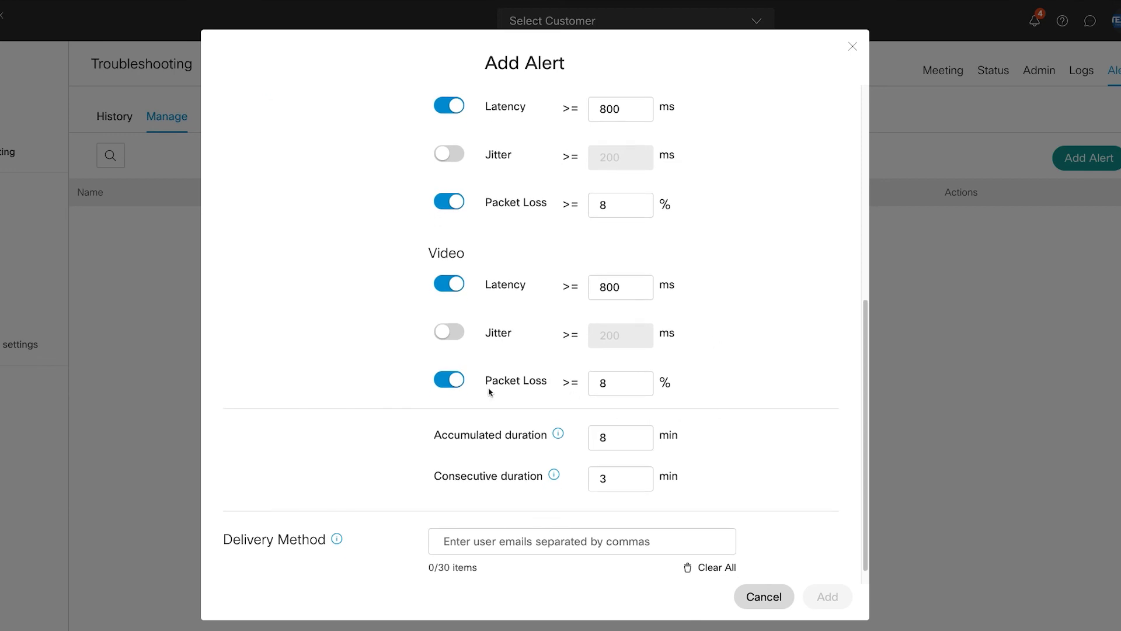
scroll(636, 564, "down", 1)
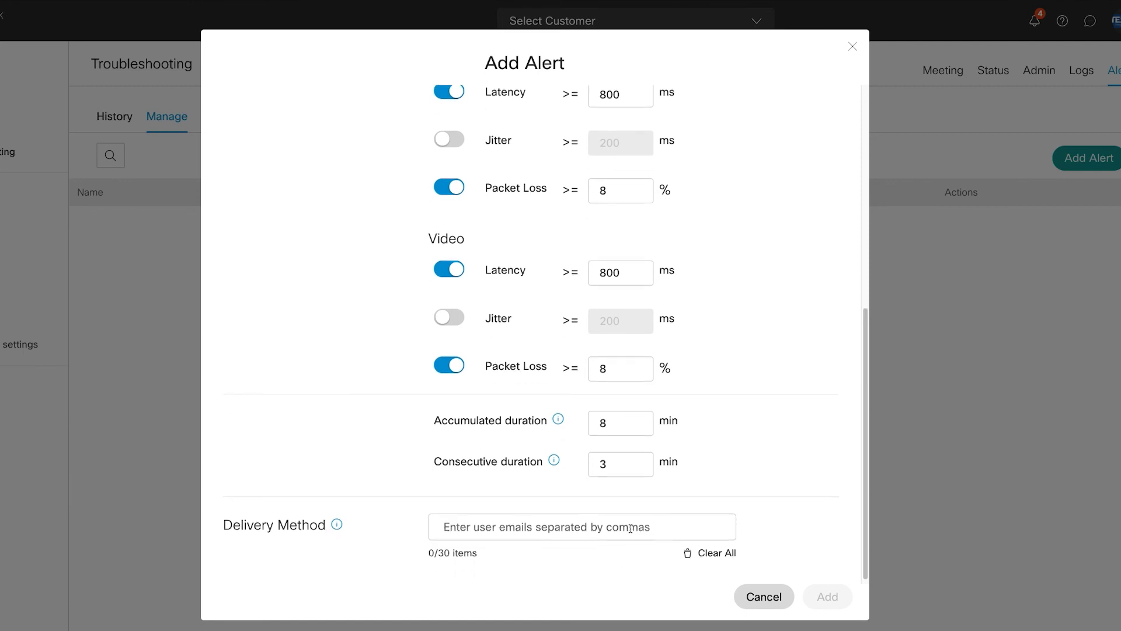
Step: Enter two recipient e-mail addresses as the alert's e-mail delivery method
left_click(630, 528)
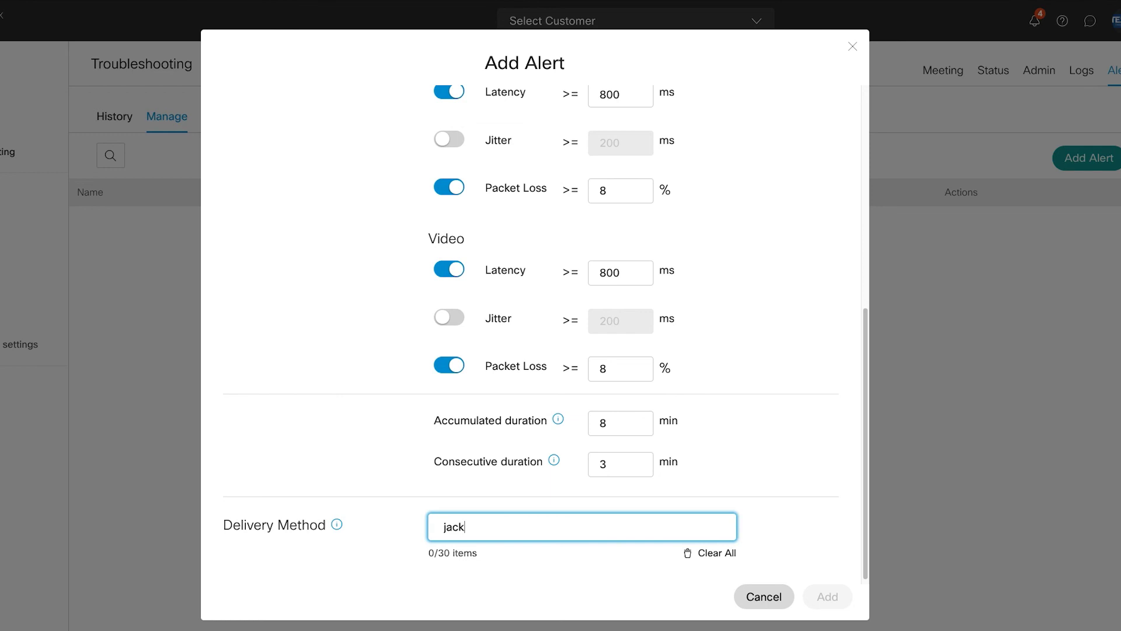
key("Return")
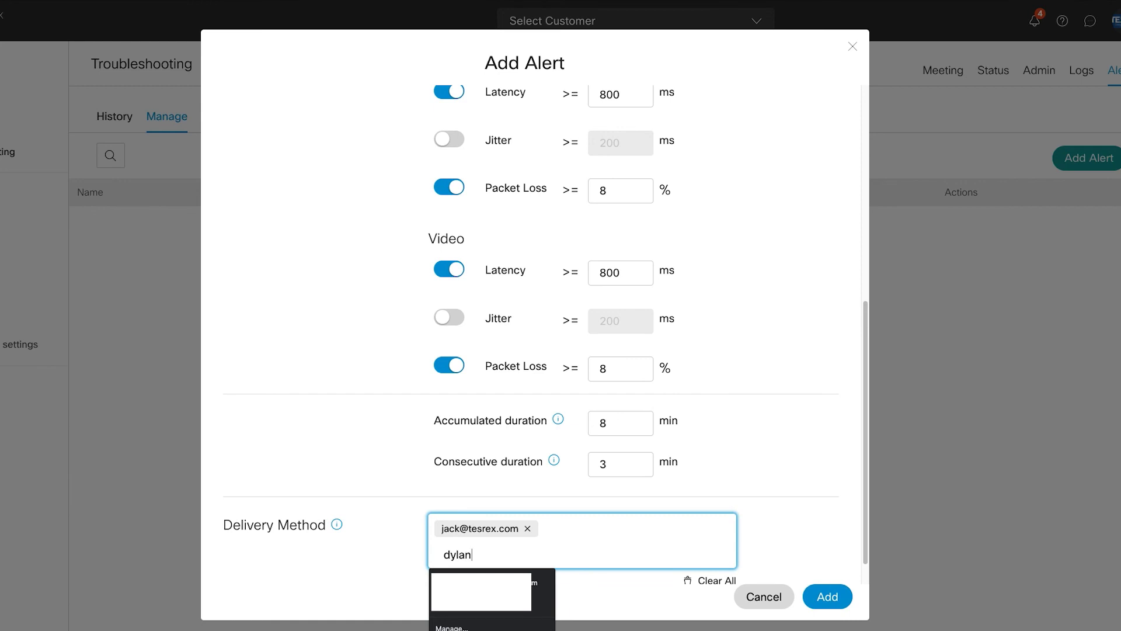
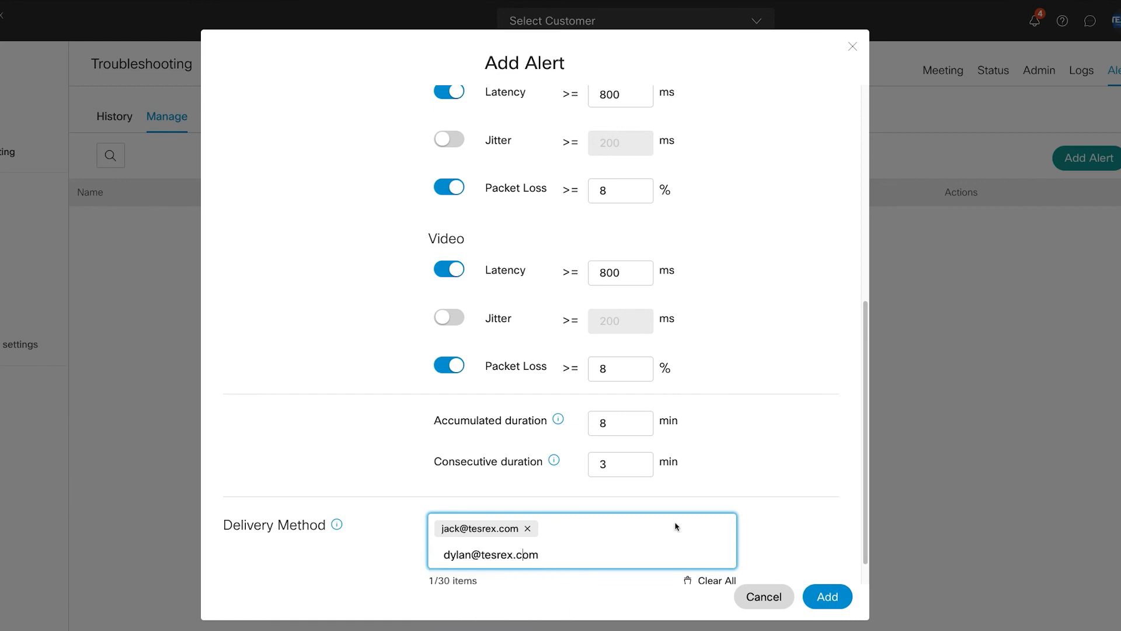
scroll(688, 510, "down", 1)
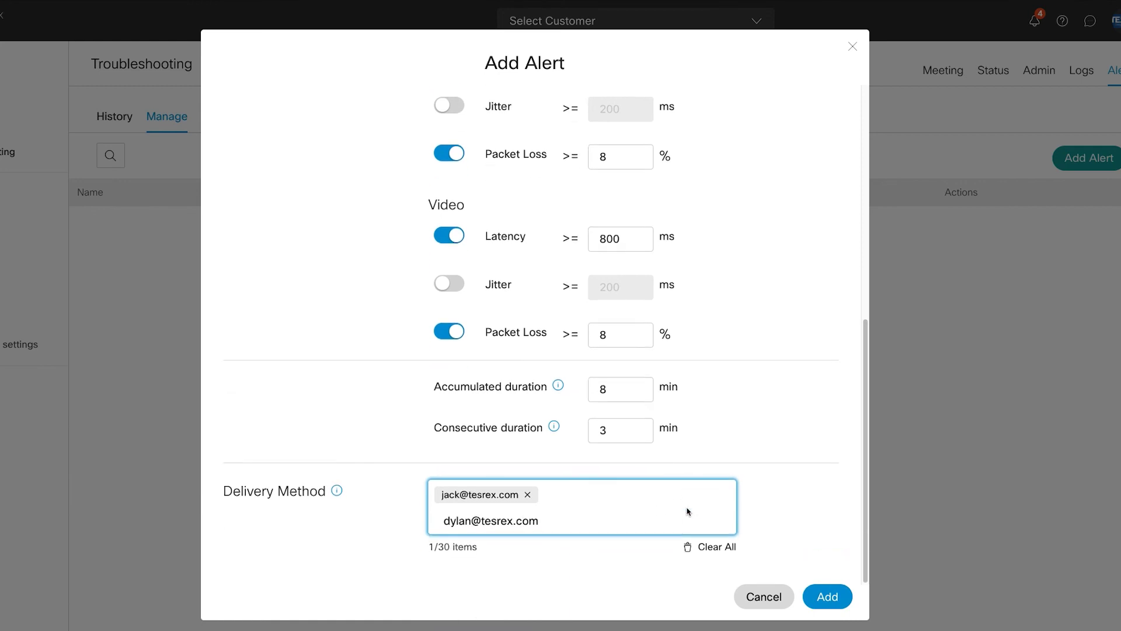
Step: Save the new Jack Monitor alert
left_click(830, 600)
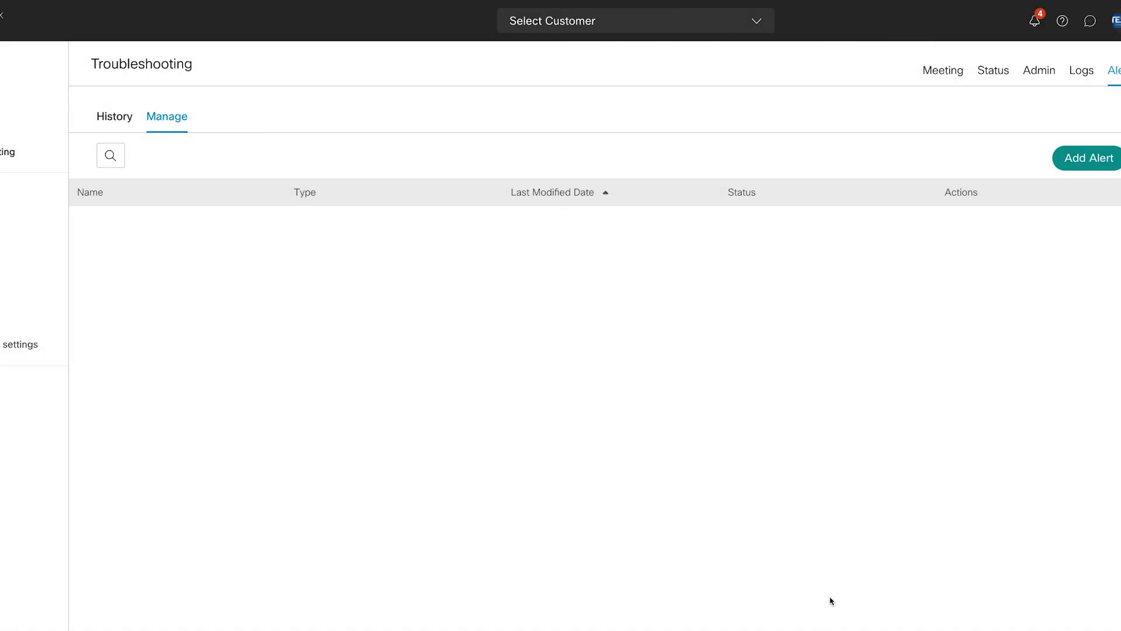